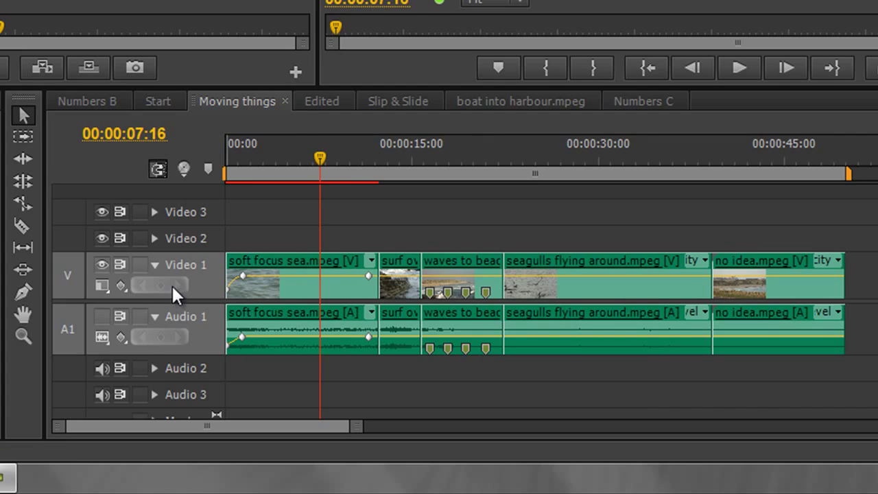
# Collapse the Video 1 track and expand it again, and expand and re-collapse the Video 2 track.
pyautogui.click(156, 270)
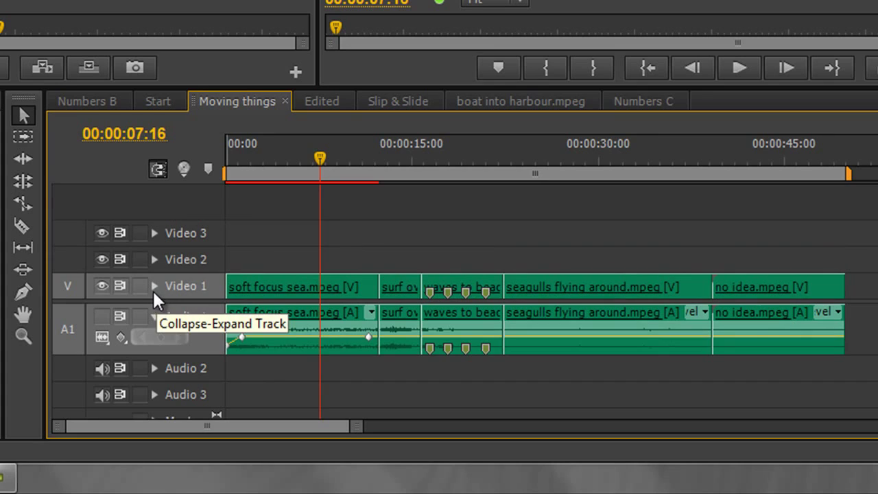
pyautogui.click(155, 290)
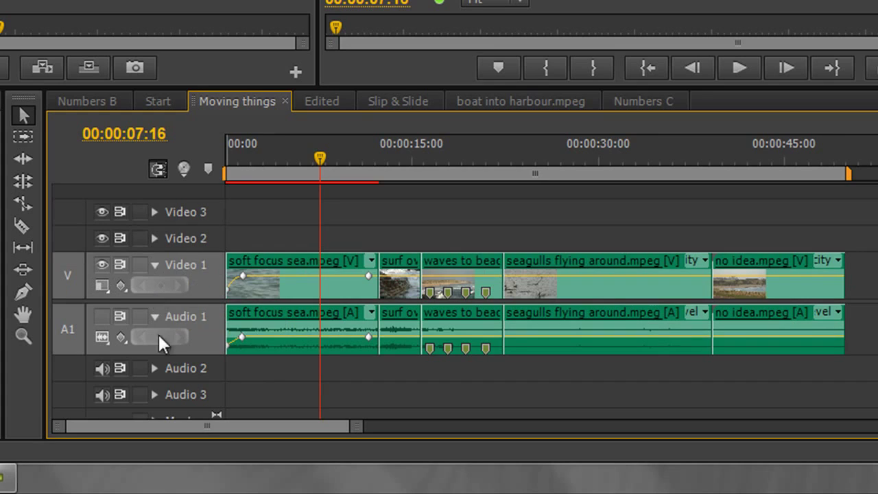
pyautogui.click(154, 238)
pyautogui.click(154, 218)
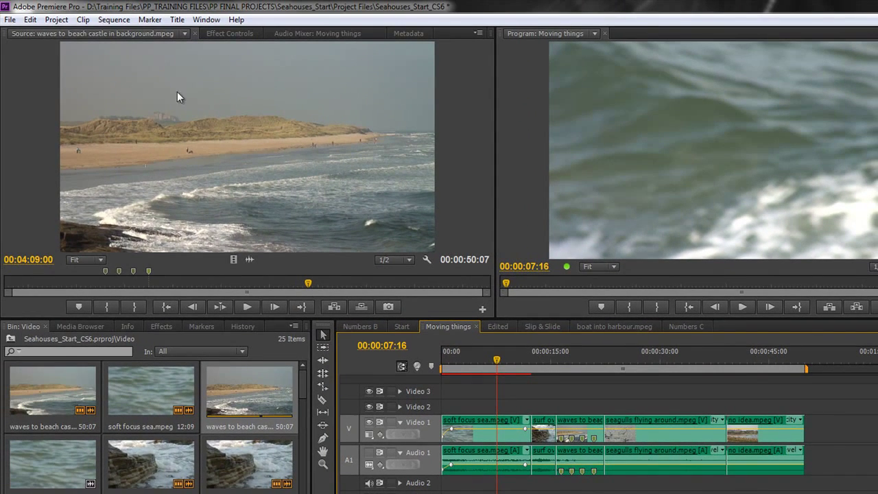
# Close all clips in the Source monitor and load the waves to beach castle clip from the Video bin into it.
pyautogui.click(184, 34)
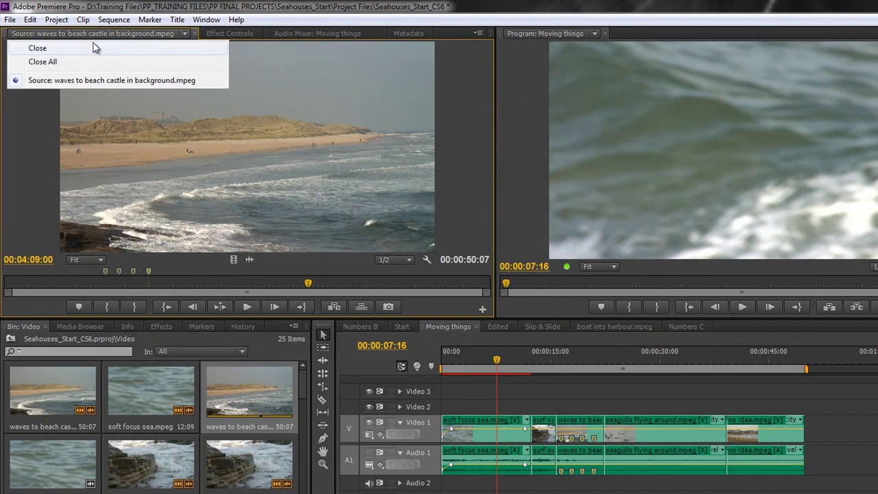
pyautogui.click(39, 63)
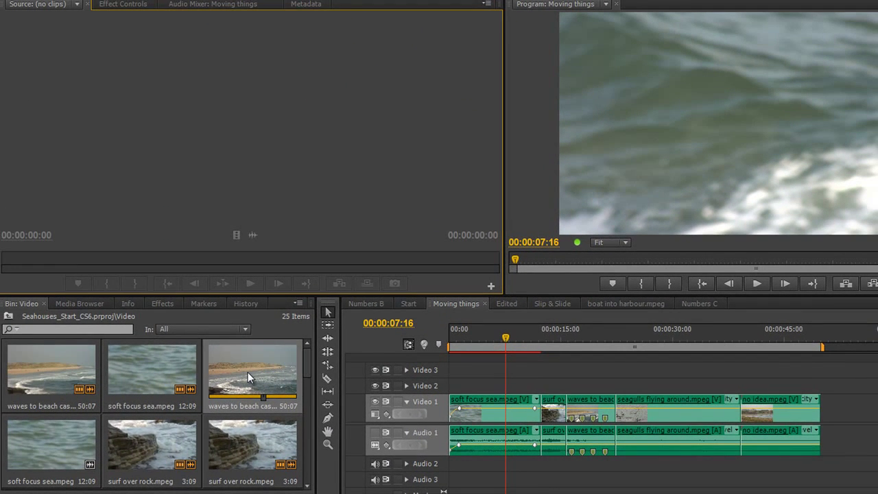
pyautogui.doubleClick(247, 372)
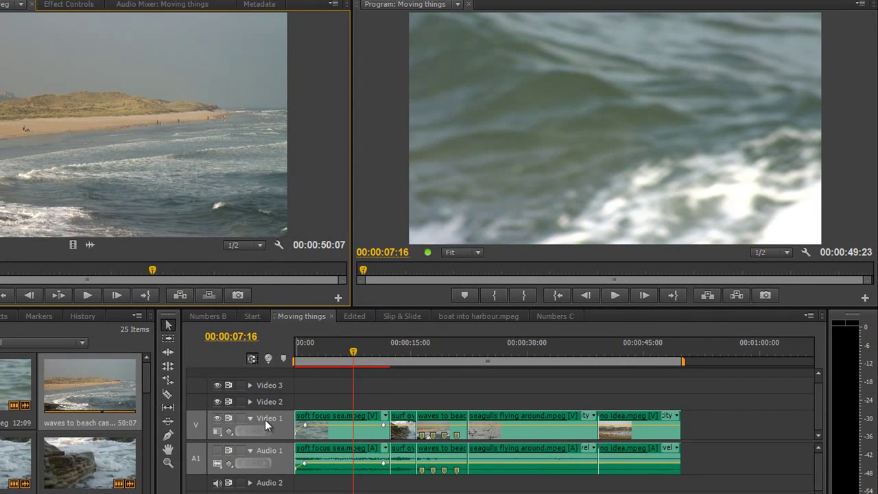
# Toggle the Video 1 and Audio 1 track outputs and restore them, and turn the Audio 2 sync lock back on.
pyautogui.click(218, 419)
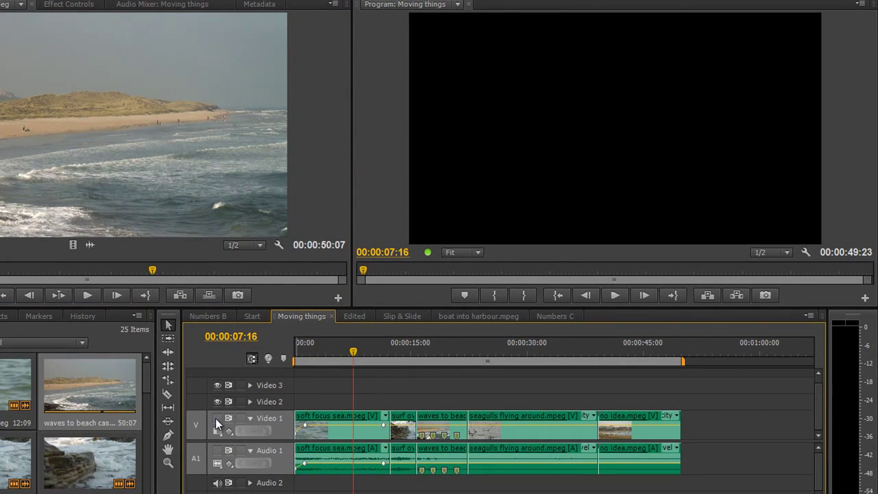
pyautogui.click(217, 419)
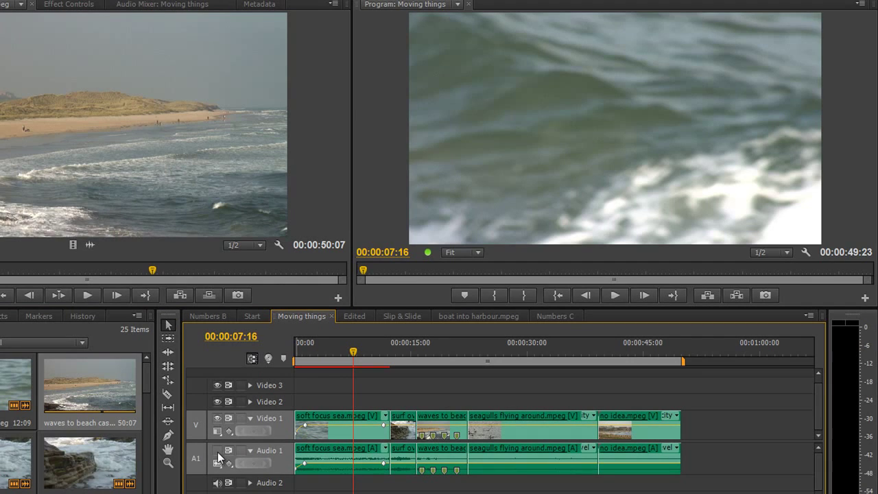
pyautogui.click(217, 451)
pyautogui.click(218, 451)
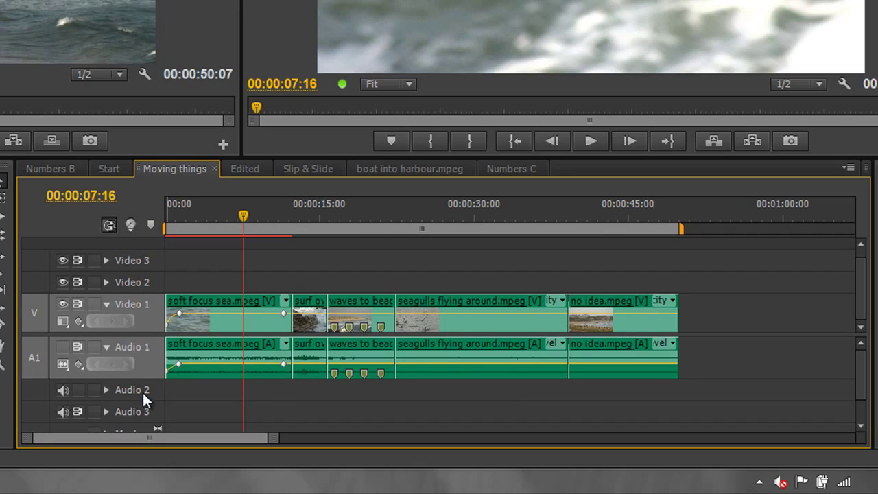
pyautogui.click(75, 391)
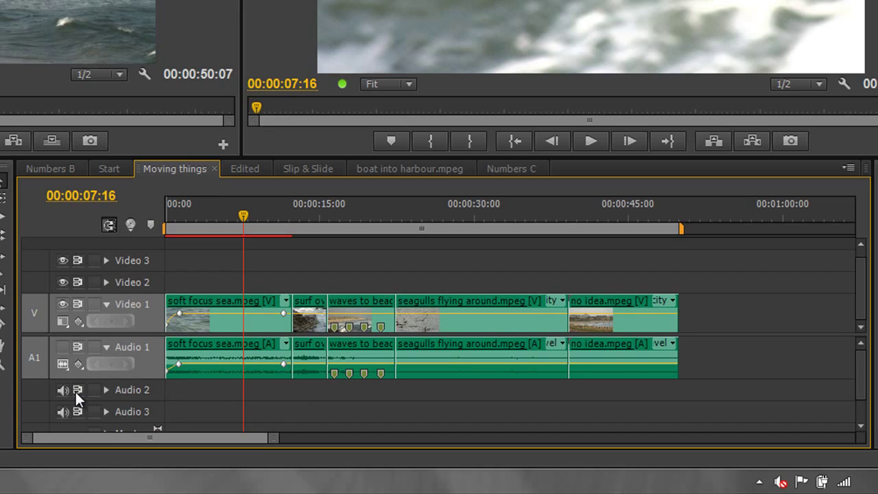
# Lock the Audio 1 and Video 1 tracks, and unlock both again.
pyautogui.click(94, 343)
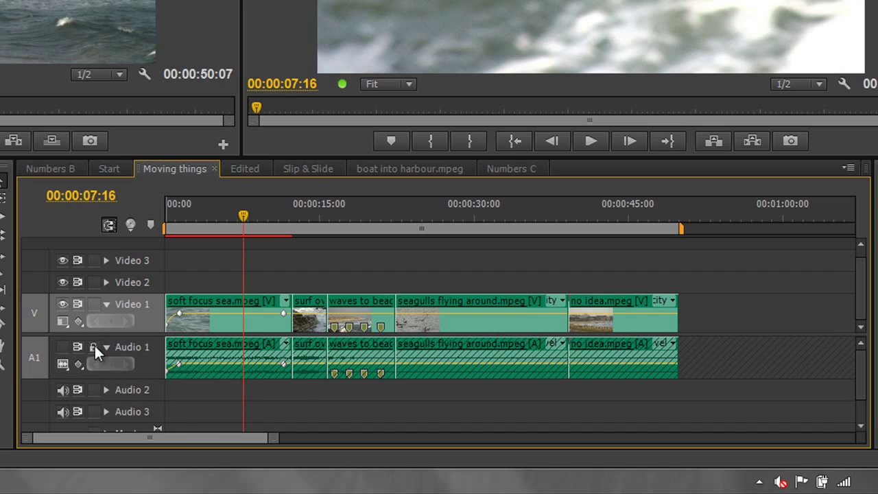
pyautogui.click(94, 303)
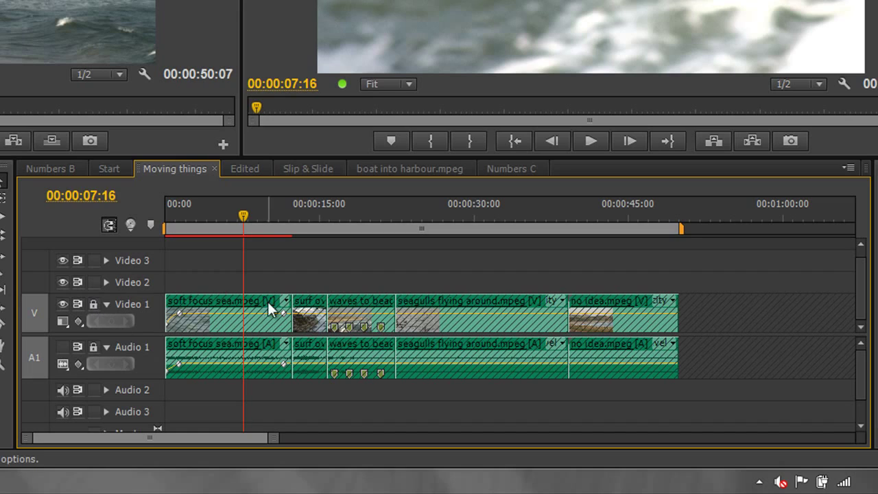
pyautogui.click(94, 303)
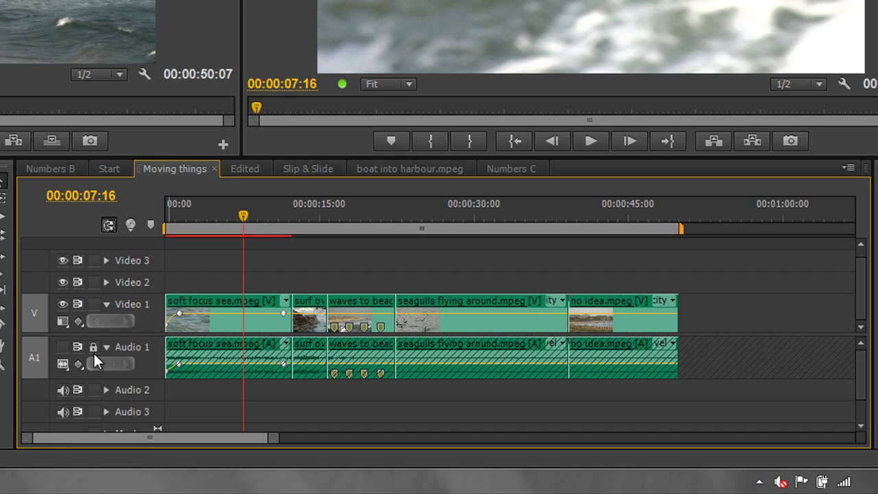
pyautogui.click(95, 346)
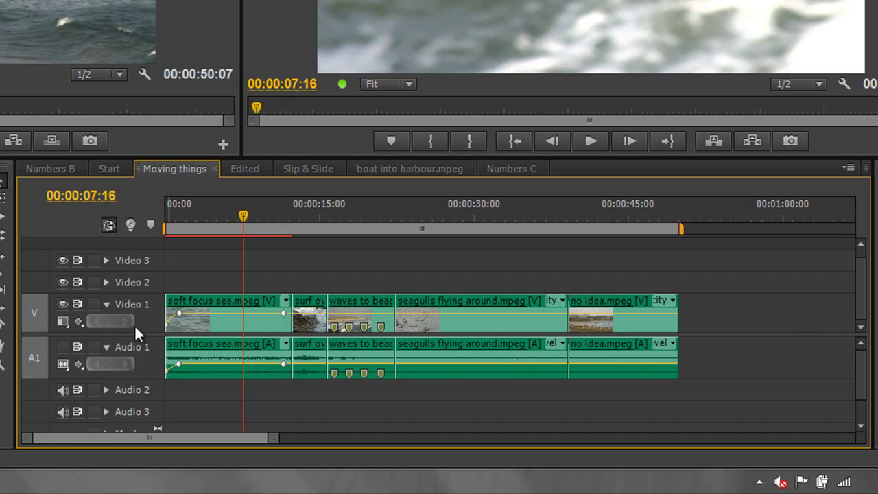
# Select the soft focus sea clip and step through its Video 1 keyframes to the last one and back to the first.
pyautogui.click(132, 347)
pyautogui.click(139, 345)
pyautogui.click(231, 302)
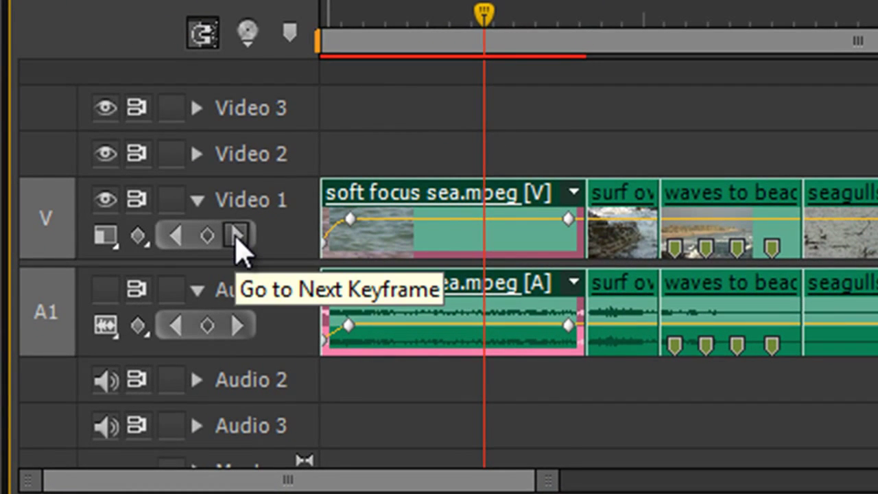
pyautogui.click(237, 235)
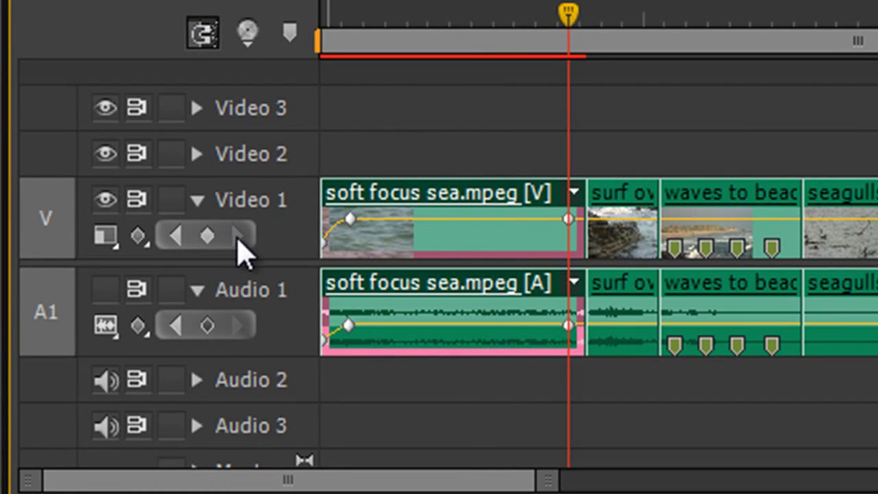
pyautogui.click(179, 243)
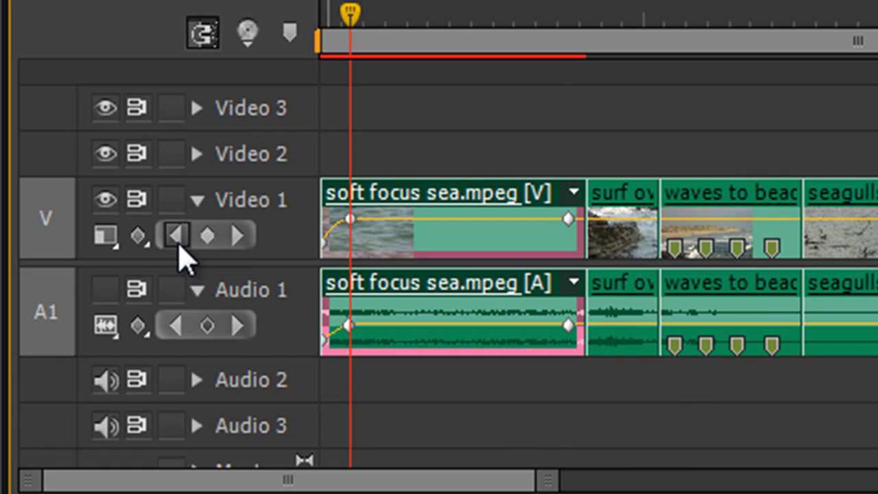
pyautogui.click(179, 245)
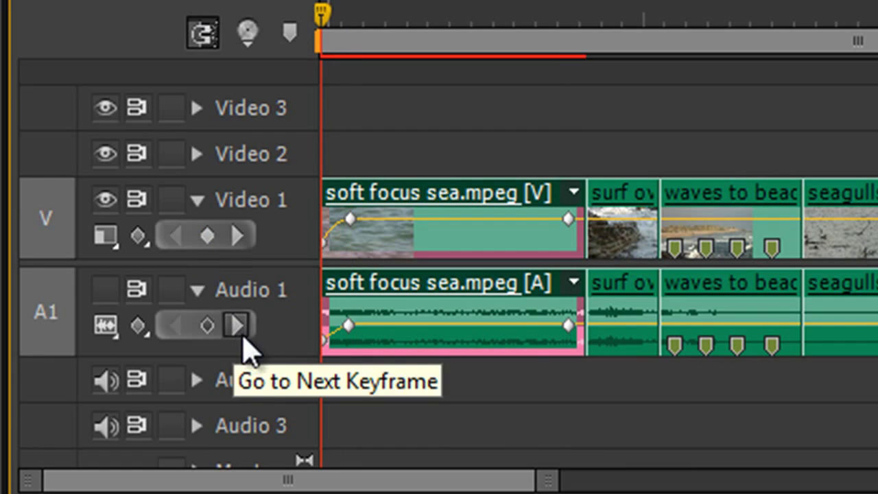
# Step forward through the soft focus sea clip's Audio 1 keyframes to the last one.
pyautogui.click(237, 326)
pyautogui.click(237, 328)
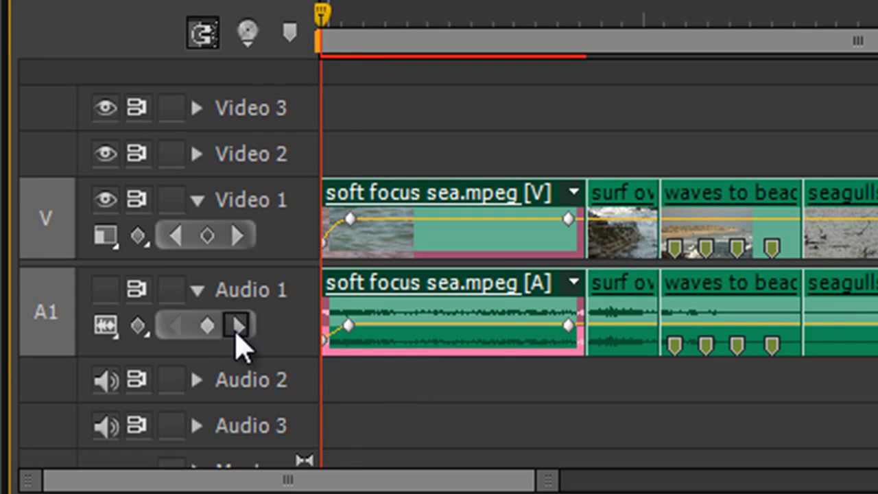
pyautogui.click(237, 328)
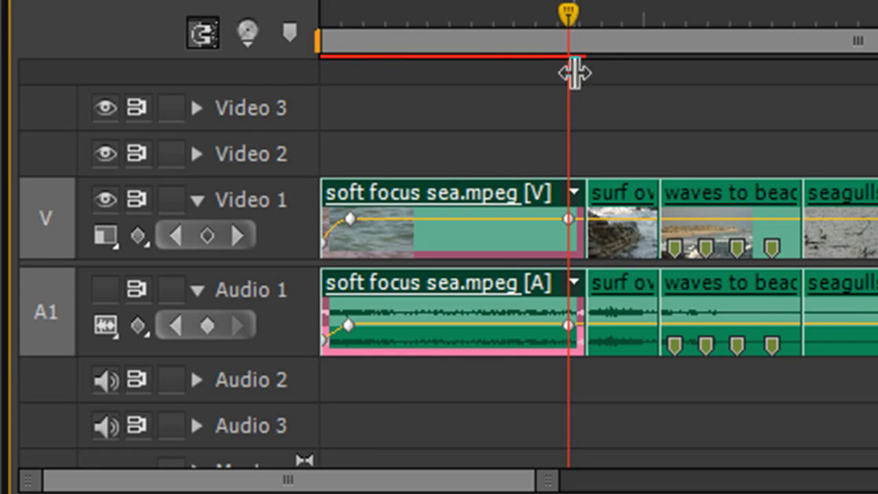
# Add an audio and a video keyframe at a mid-clip playhead position in the soft focus sea clip, and remove both again.
pyautogui.moveTo(572, 18); pyautogui.dragTo(481, 31)
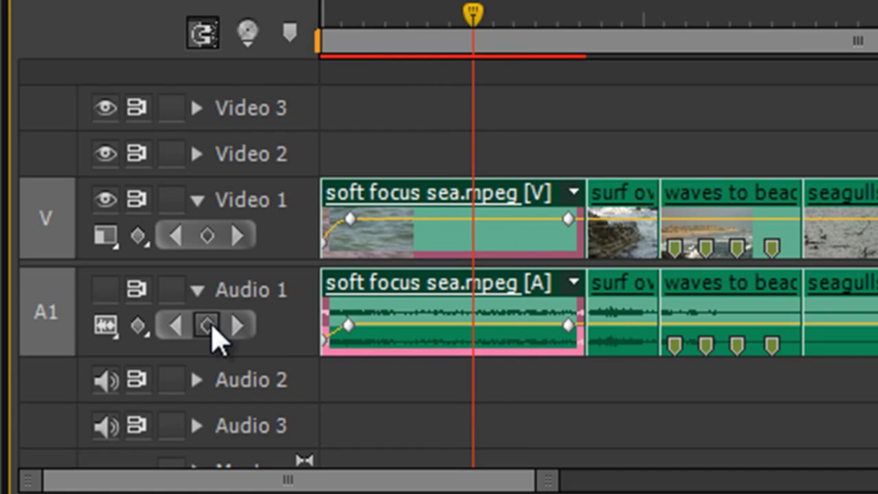
pyautogui.click(207, 326)
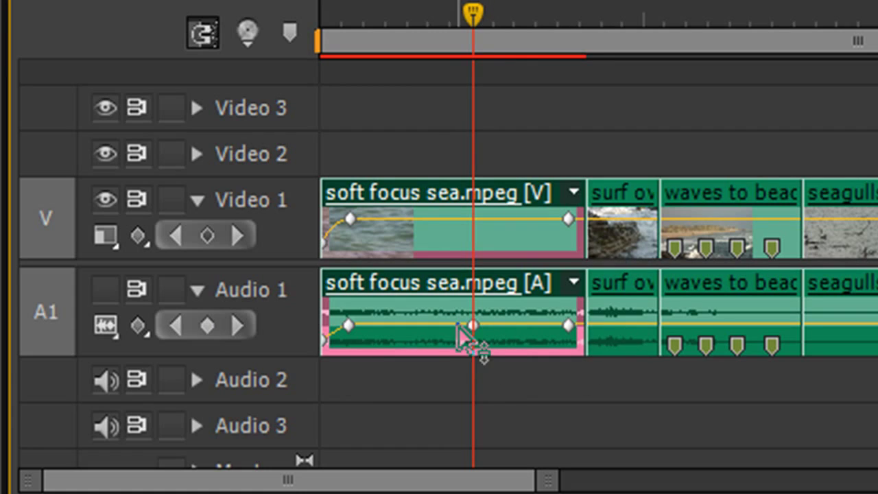
pyautogui.click(207, 236)
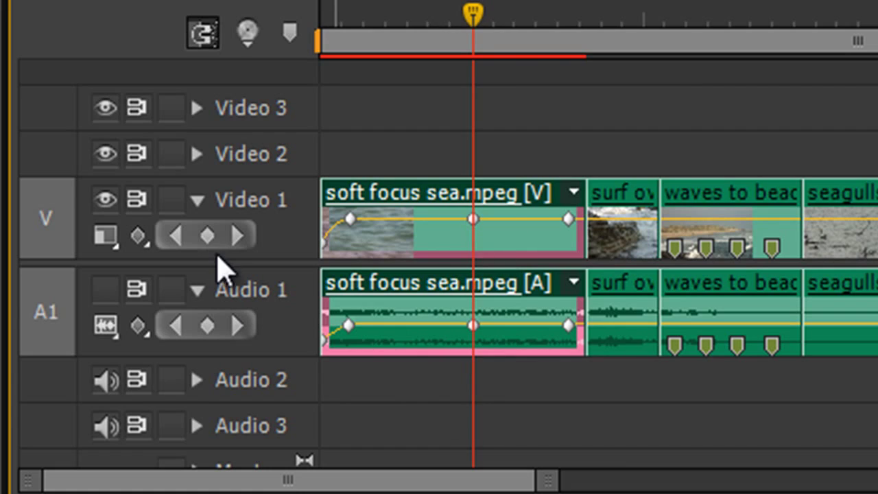
pyautogui.click(207, 235)
pyautogui.click(207, 325)
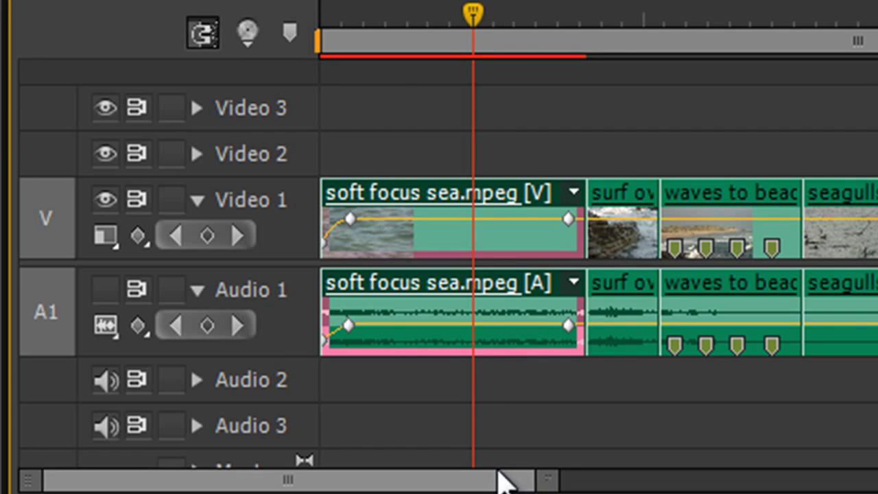
# Zoom the timeline in on the soft focus sea clip and place the playhead at 00:00:07:09.
pyautogui.moveTo(471, 43); pyautogui.dragTo(286, 39)
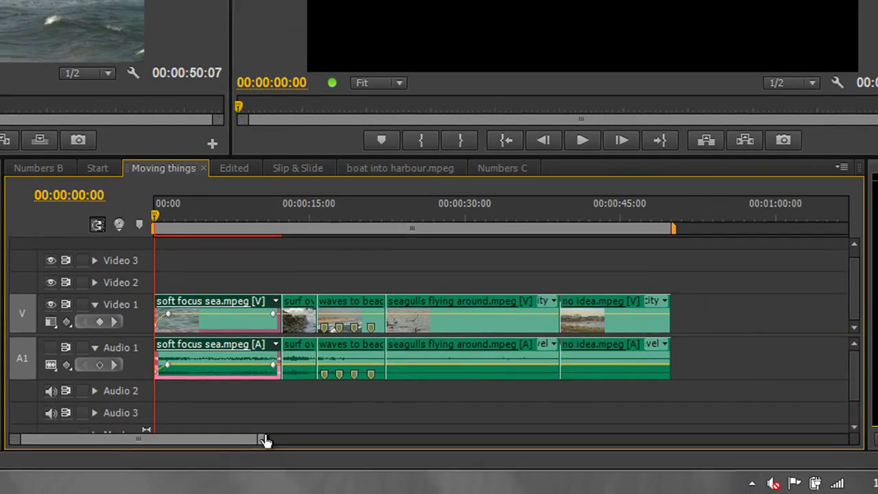
pyautogui.moveTo(266, 441); pyautogui.dragTo(195, 450)
pyautogui.click(580, 236)
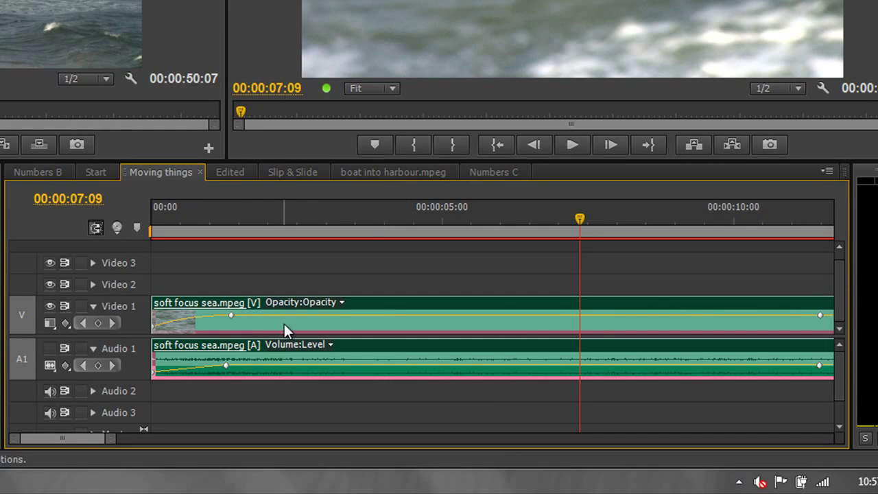
# Hide the keyframes on the Video 1 track and show them again.
pyautogui.click(66, 323)
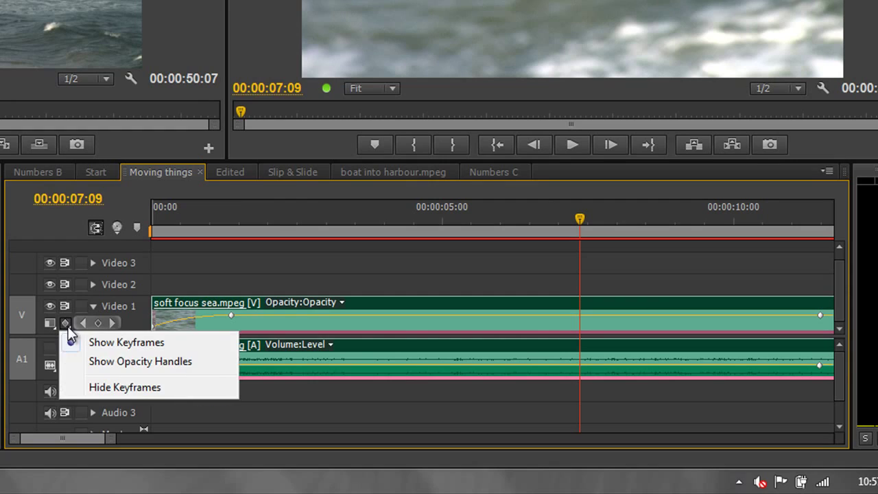
pyautogui.click(128, 388)
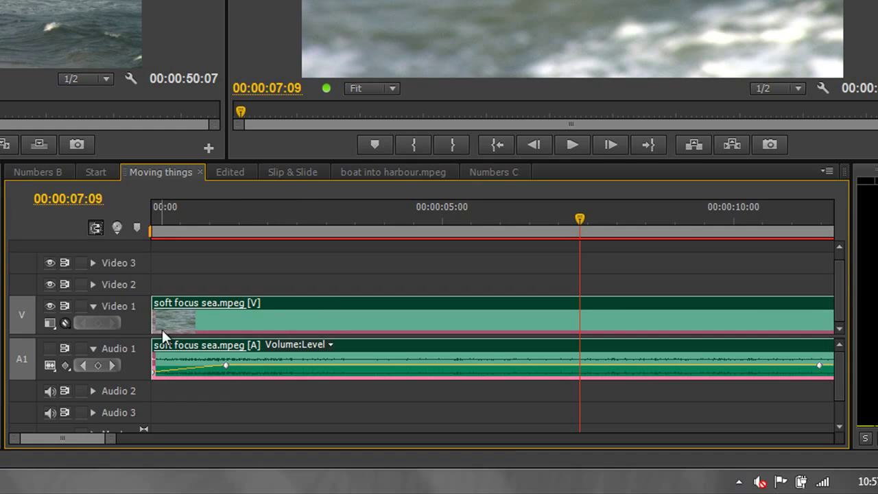
pyautogui.click(66, 323)
pyautogui.click(95, 343)
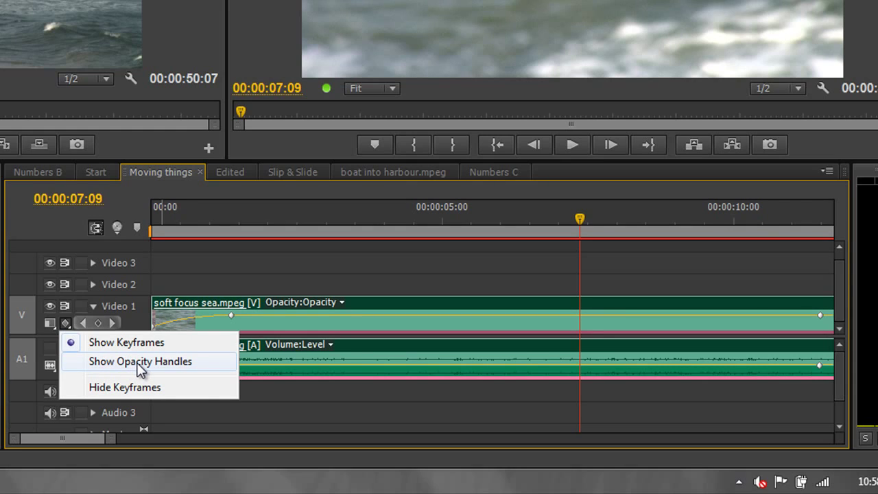
pyautogui.click(266, 329)
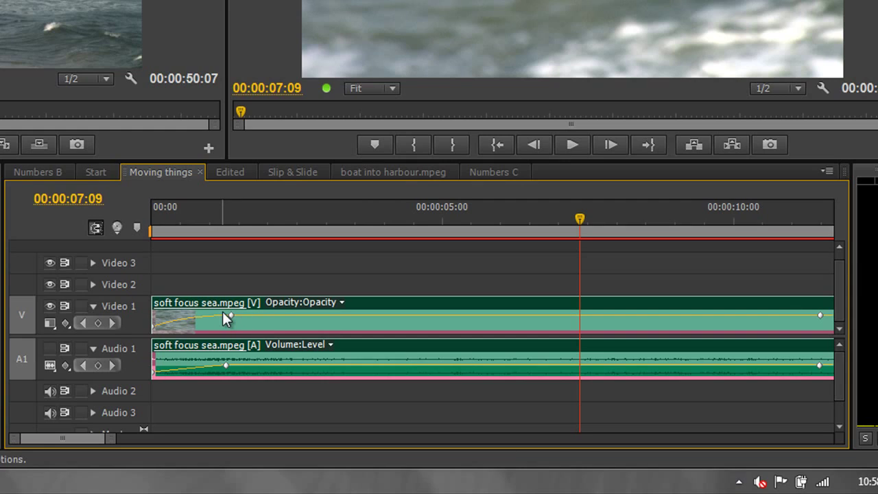
# Show opacity handles on Video 1 and adjust the Bezier handles of the soft focus sea clip's second keyframe to shape the fade-in curve.
pyautogui.click(68, 324)
pyautogui.click(105, 360)
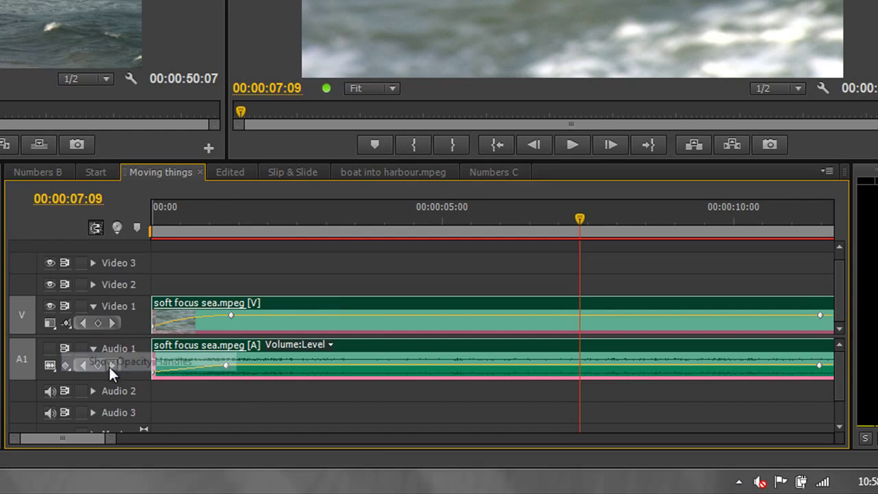
pyautogui.click(231, 317)
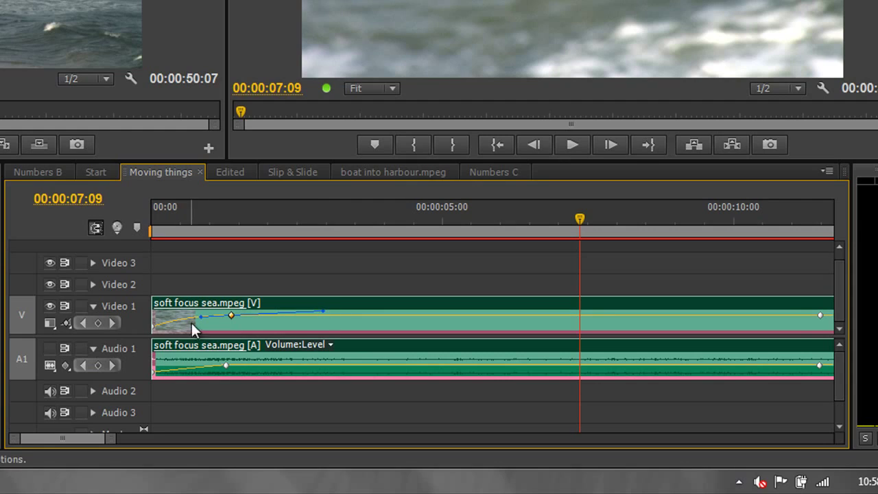
pyautogui.moveTo(202, 316)
pyautogui.mouseDown()
pyautogui.moveTo(185, 316)
pyautogui.moveTo(203, 323)
pyautogui.mouseUp()
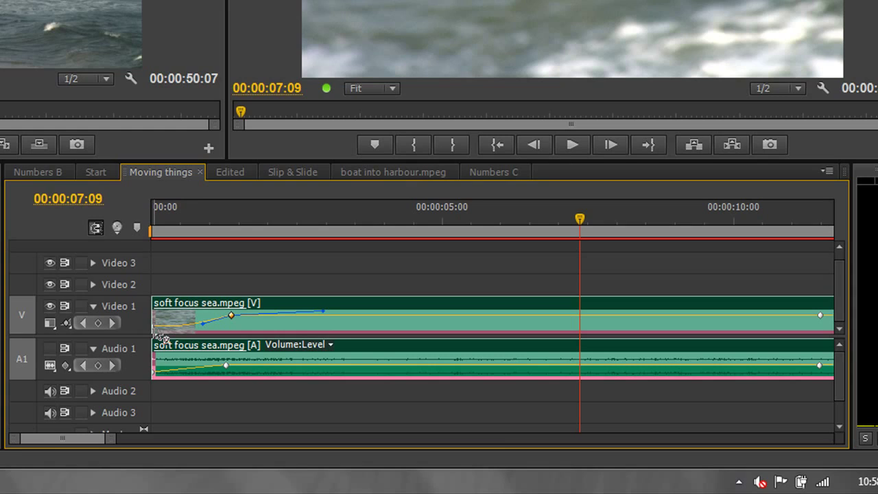
pyautogui.moveTo(203, 323); pyautogui.dragTo(203, 315)
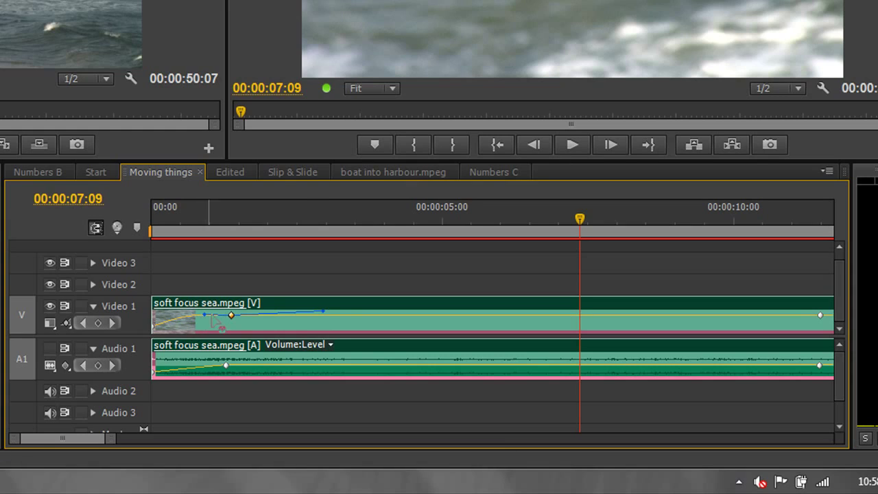
pyautogui.moveTo(324, 311); pyautogui.dragTo(322, 312)
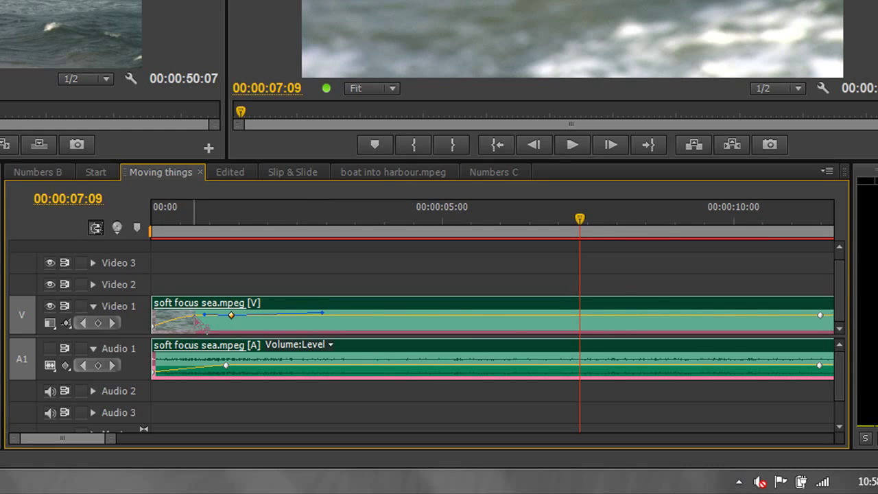
# Fine-tune the incoming Bezier handle of the soft focus sea clip's second opacity keyframe and view that keyframe's interpolation options in Effect Controls.
pyautogui.moveTo(203, 315); pyautogui.dragTo(202, 315)
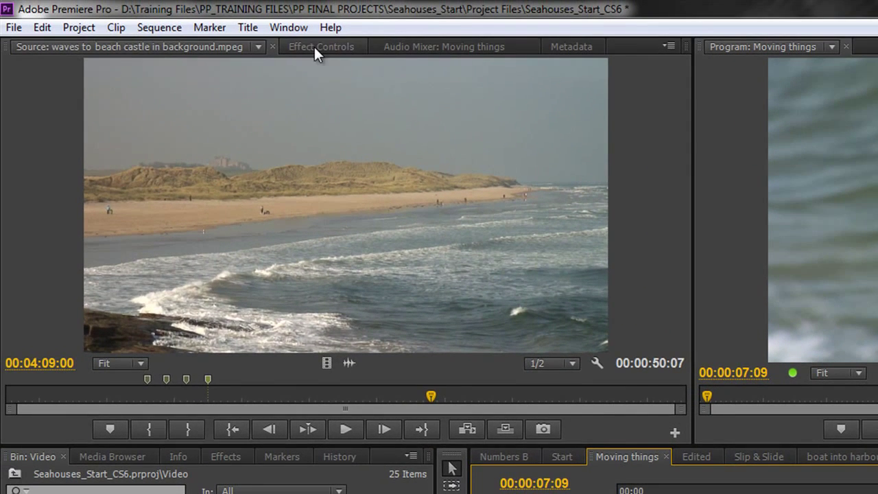
pyautogui.click(310, 47)
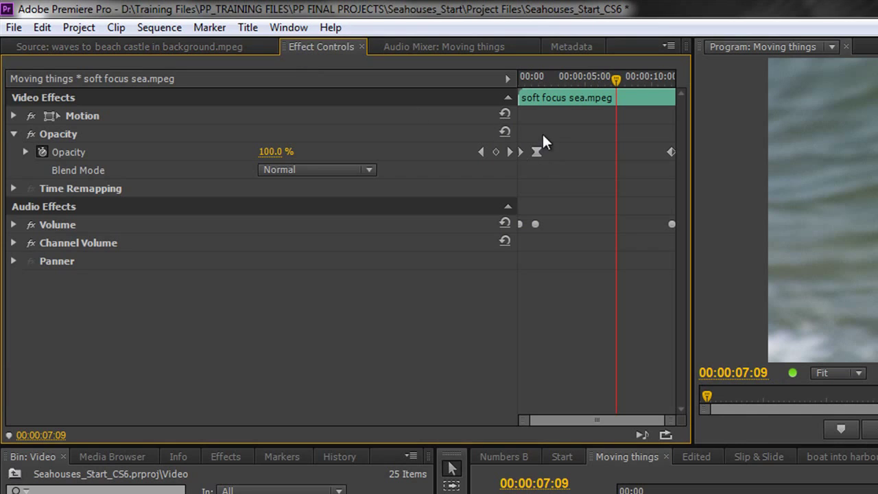
pyautogui.rightClick(538, 153)
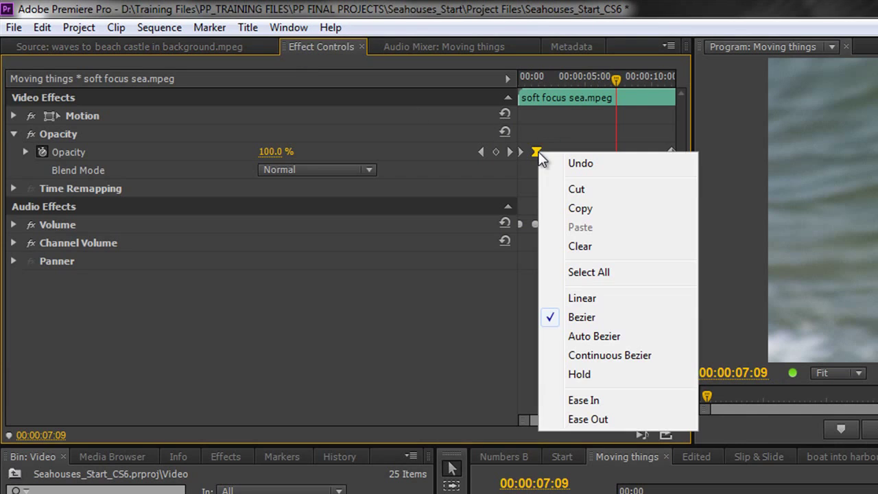
pyautogui.click(485, 306)
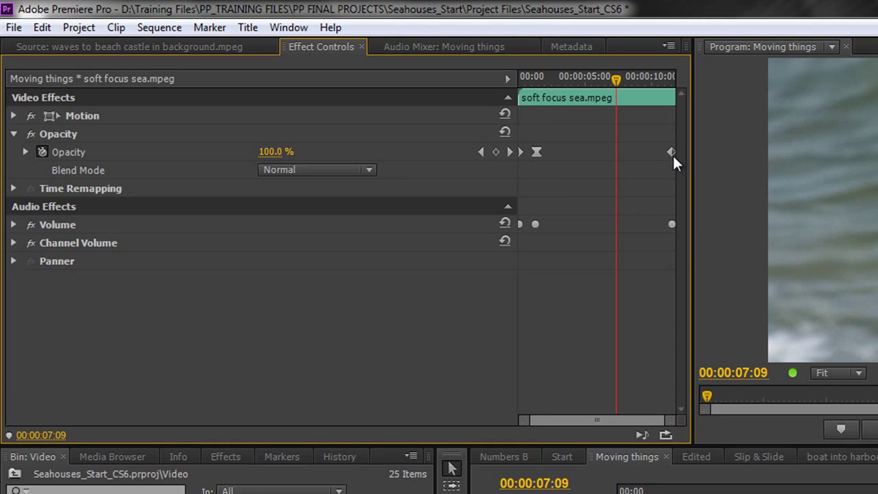
pyautogui.rightClick(538, 153)
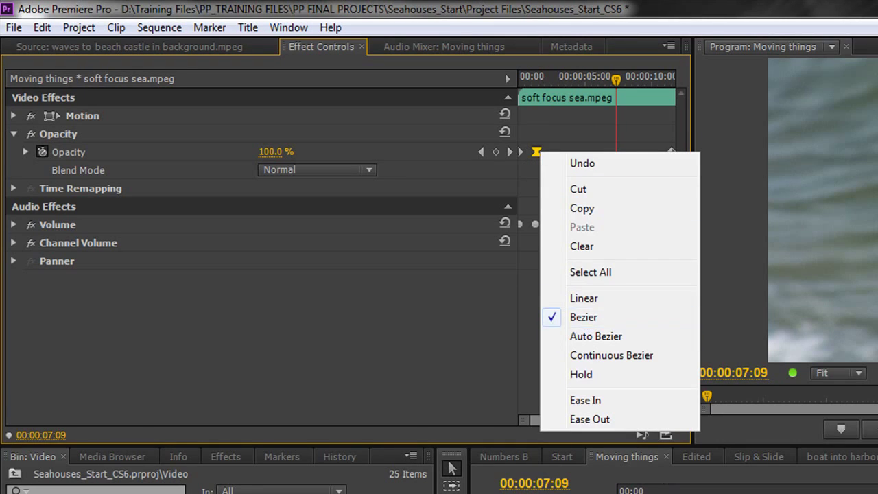
pyautogui.click(439, 322)
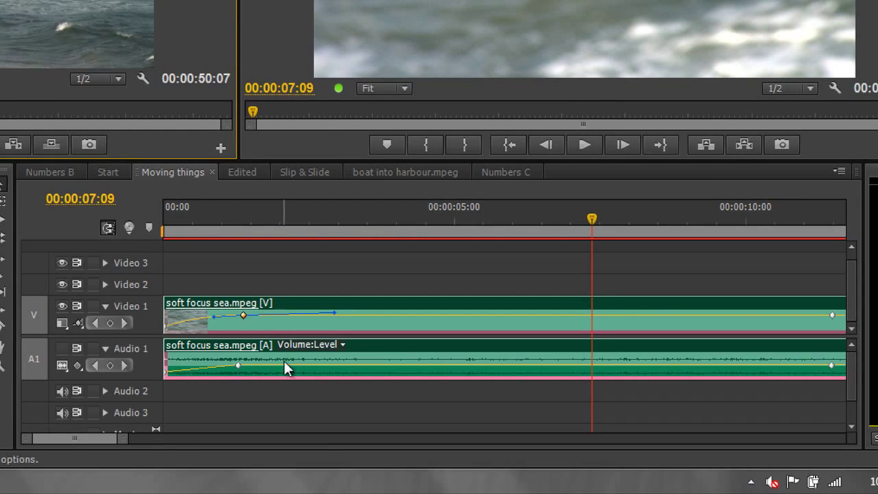
# Cycle the Video 1 track's display style through Show Head and Tail, Show Frames and Show Name Only, and return it to Show Head Only.
pyautogui.moveTo(123, 446); pyautogui.dragTo(127, 446)
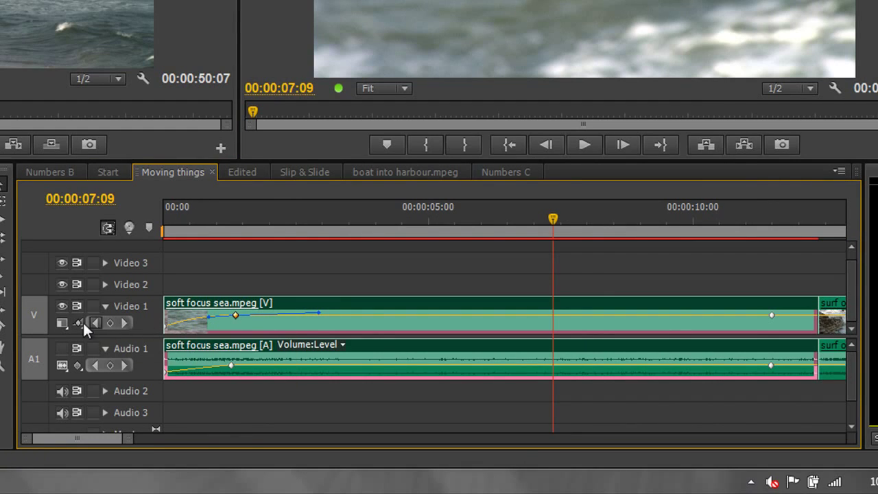
pyautogui.click(63, 322)
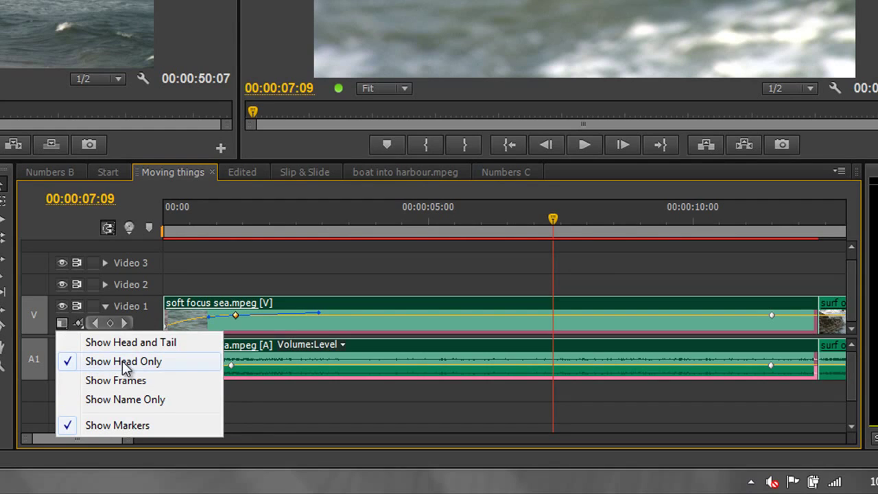
pyautogui.click(131, 343)
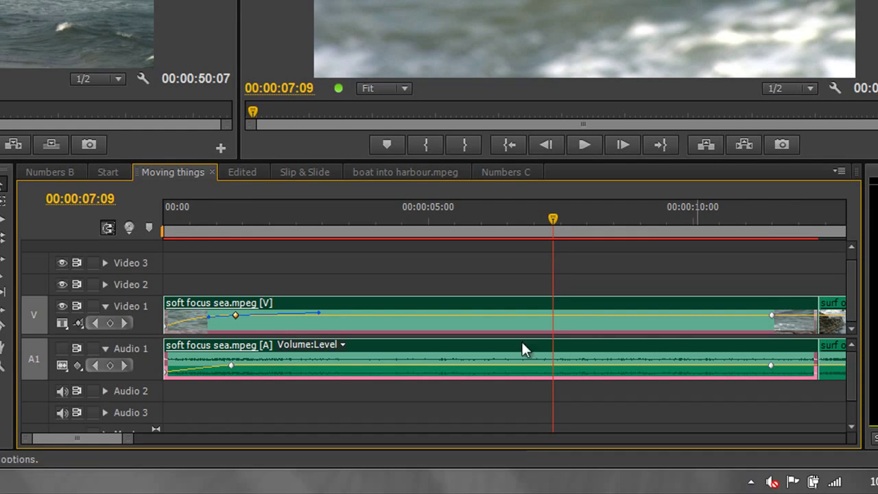
pyautogui.click(64, 325)
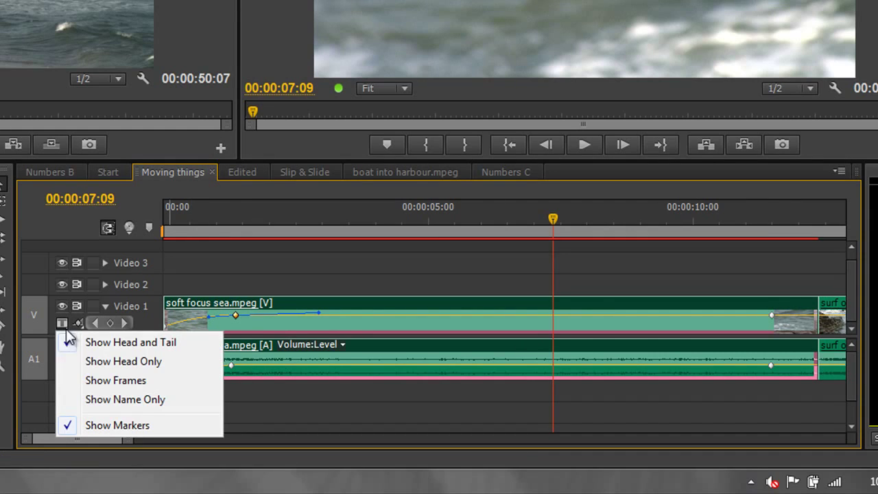
pyautogui.click(127, 382)
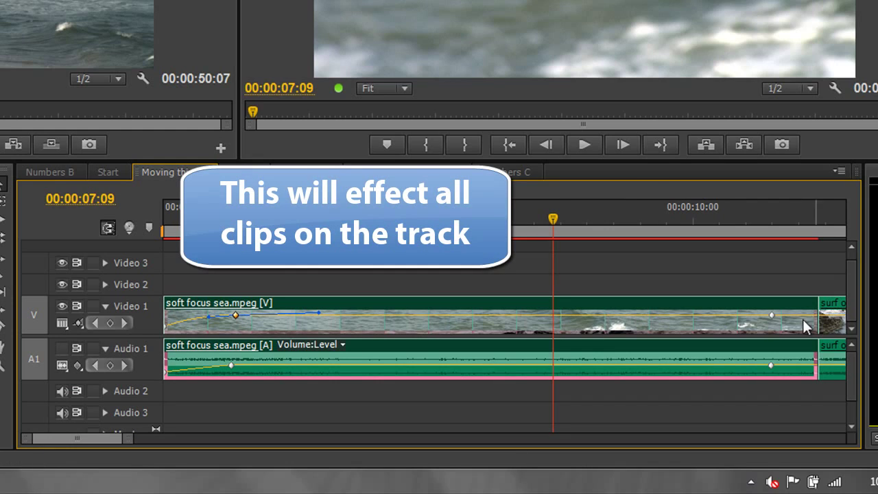
pyautogui.click(63, 323)
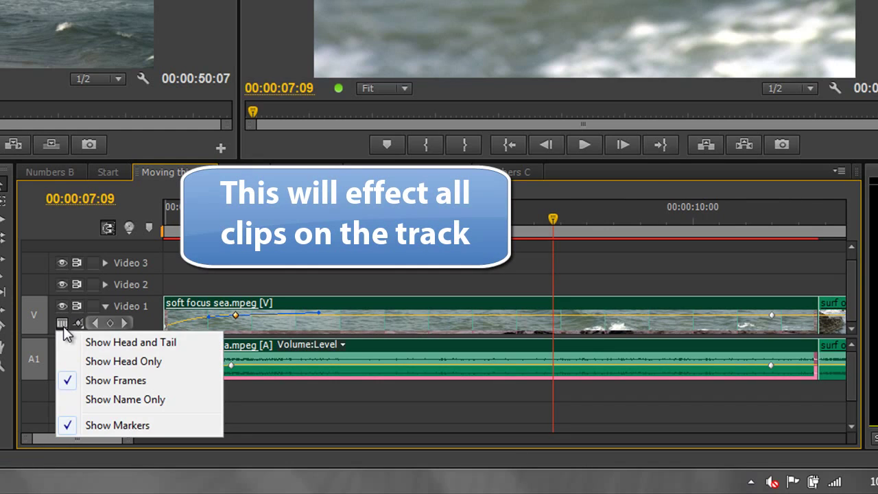
pyautogui.click(96, 401)
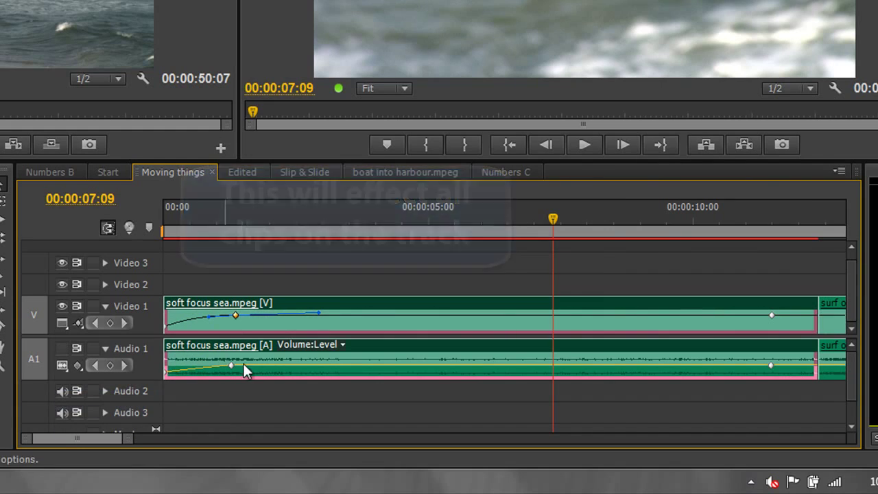
pyautogui.click(66, 326)
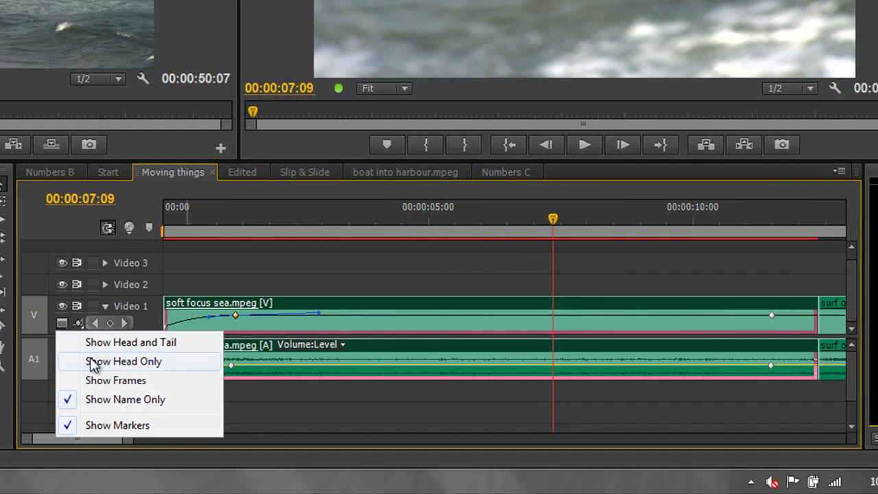
pyautogui.click(93, 359)
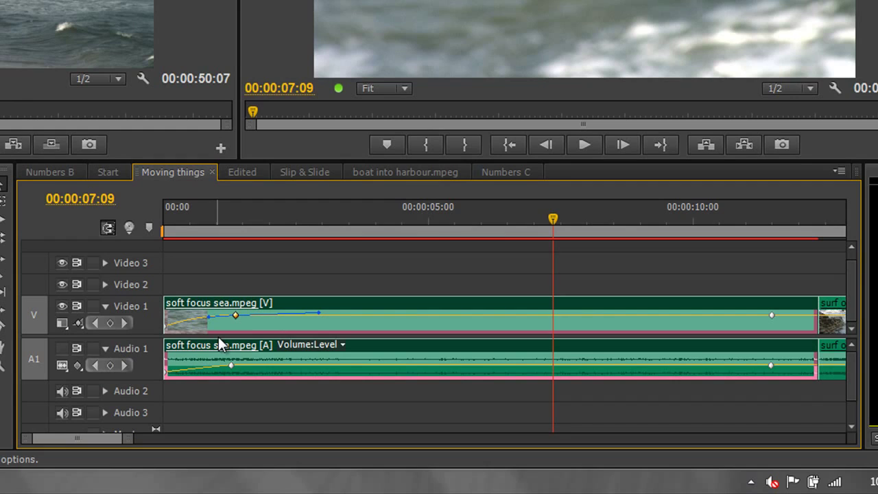
pyautogui.click(66, 325)
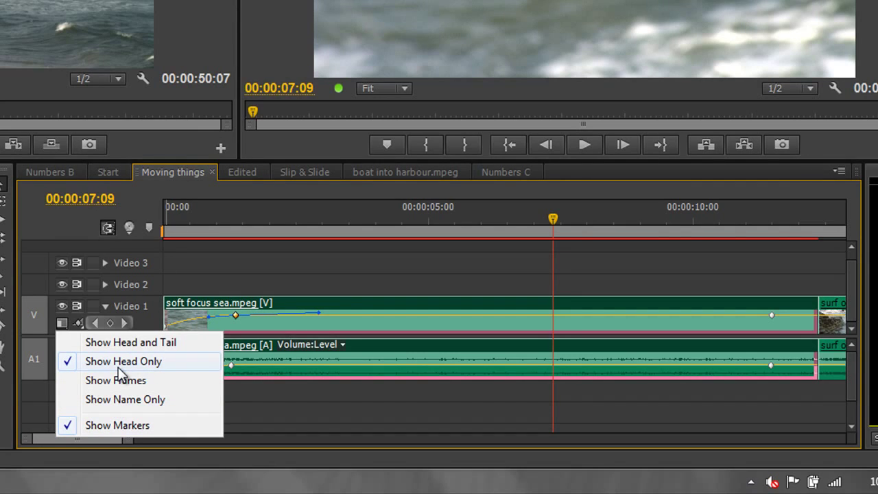
pyautogui.click(294, 408)
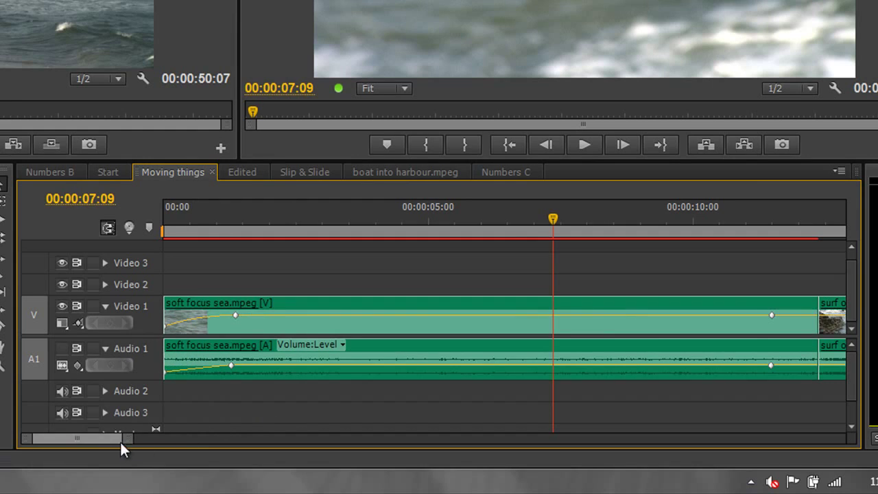
# Hide the markers on the Video 1 track around the waves to beach castle clip and show them again.
pyautogui.moveTo(93, 437)
pyautogui.mouseDown()
pyautogui.moveTo(118, 438)
pyautogui.moveTo(107, 440)
pyautogui.mouseUp()
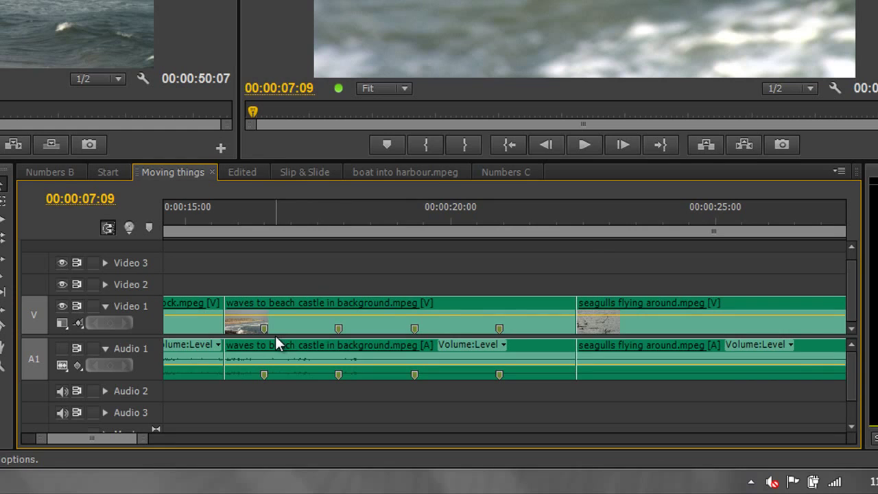
pyautogui.click(64, 326)
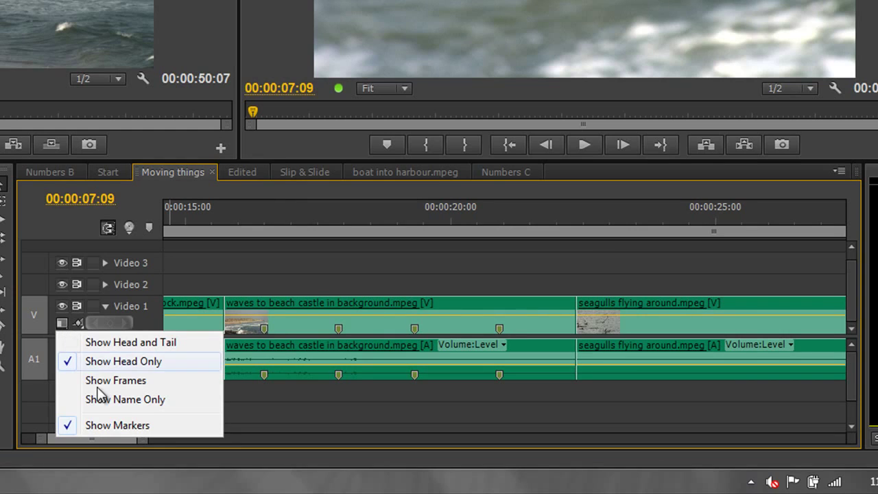
pyautogui.click(113, 425)
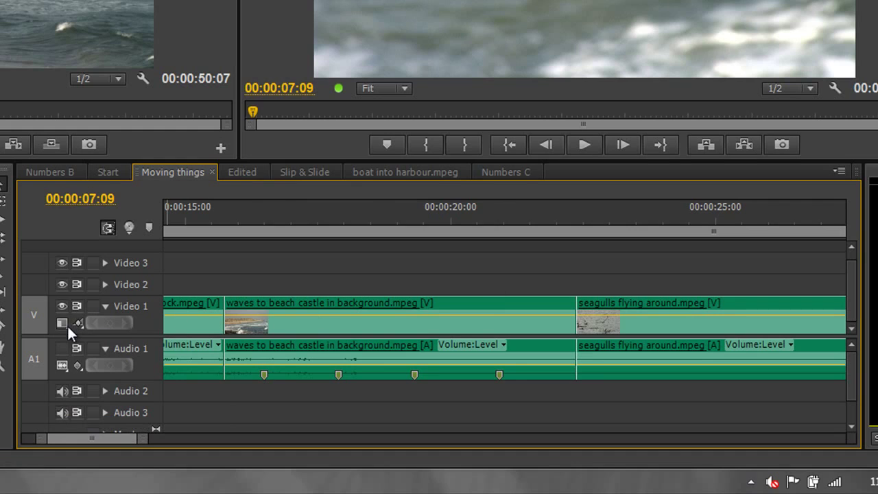
pyautogui.click(63, 324)
pyautogui.click(99, 424)
# Hide the clip markers on the Audio 1 track and show them again.
pyautogui.click(64, 367)
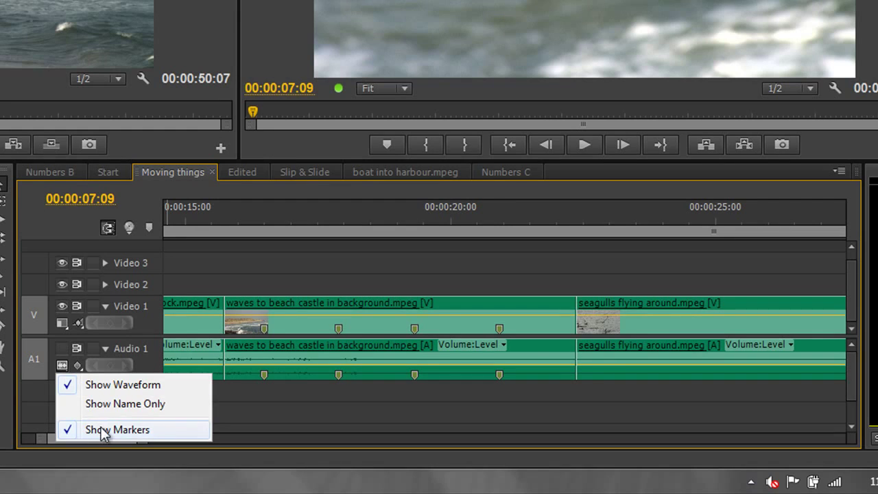
pyautogui.click(101, 427)
pyautogui.click(64, 367)
pyautogui.click(92, 426)
# With the waves to beach castle clip selected, switch Audio 1 to Show Name Only and back to Show Waveform, twice.
pyautogui.click(260, 347)
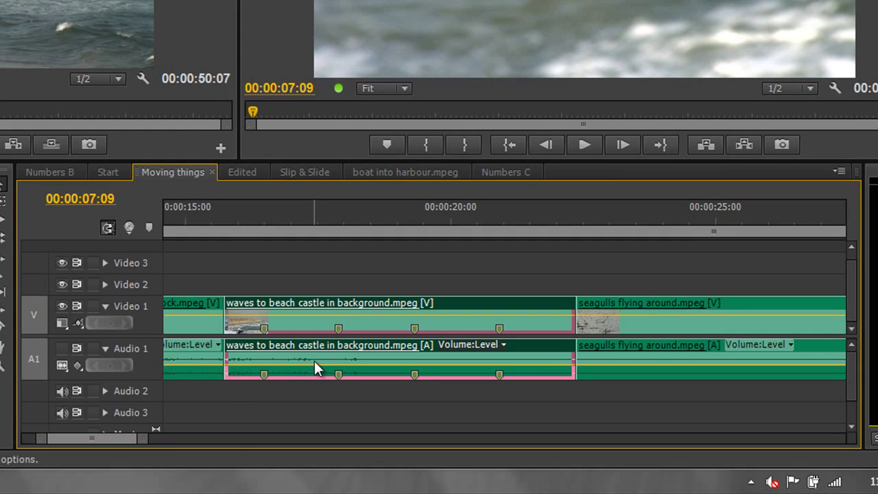
pyautogui.click(62, 367)
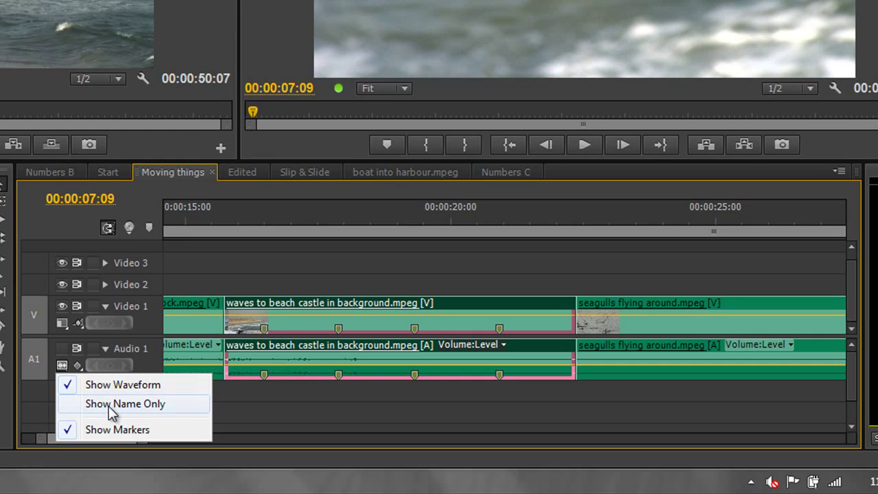
pyautogui.click(112, 404)
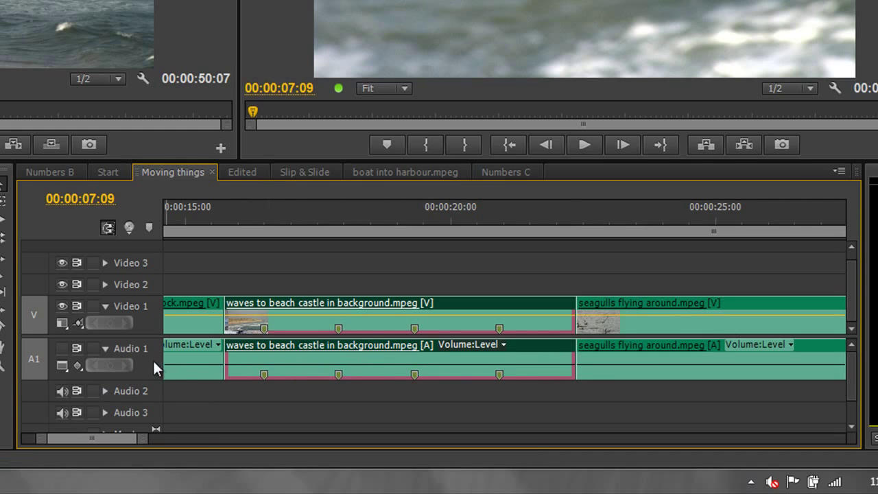
pyautogui.click(70, 366)
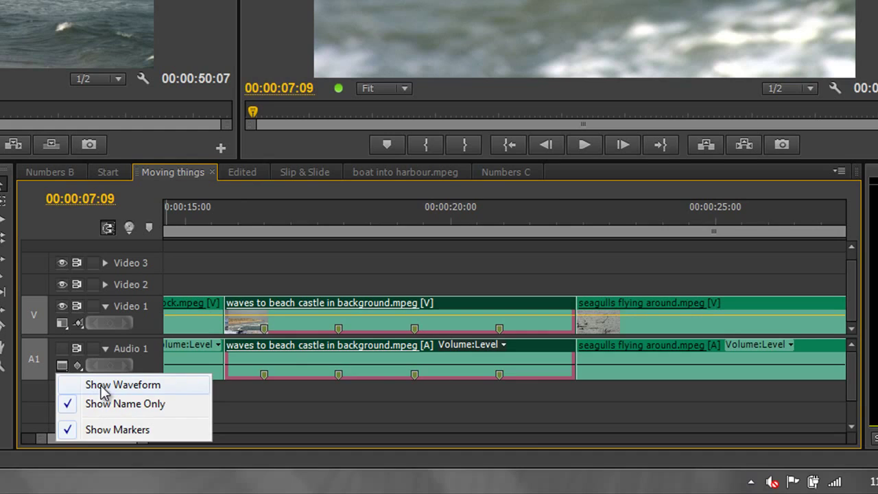
pyautogui.click(78, 384)
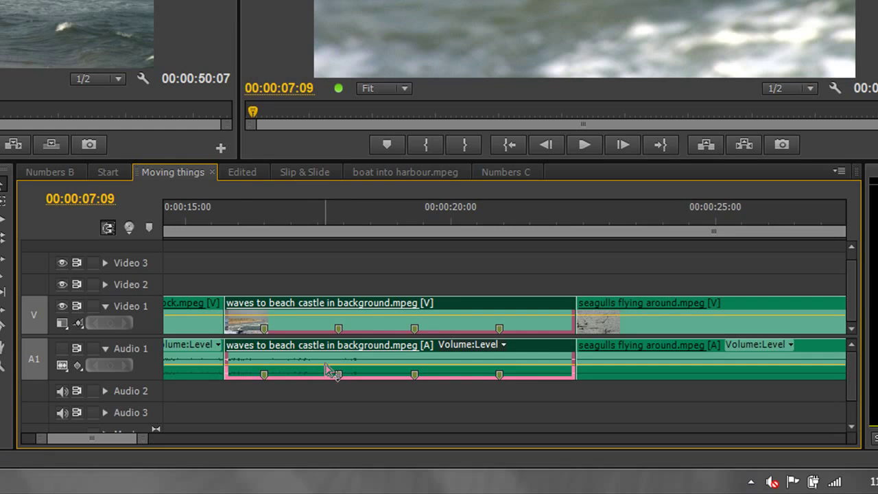
pyautogui.click(64, 377)
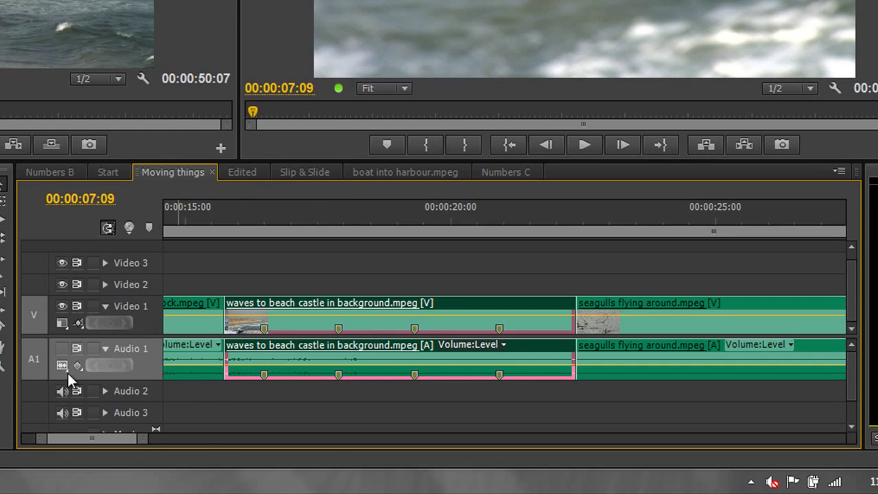
pyautogui.click(64, 365)
pyautogui.click(98, 404)
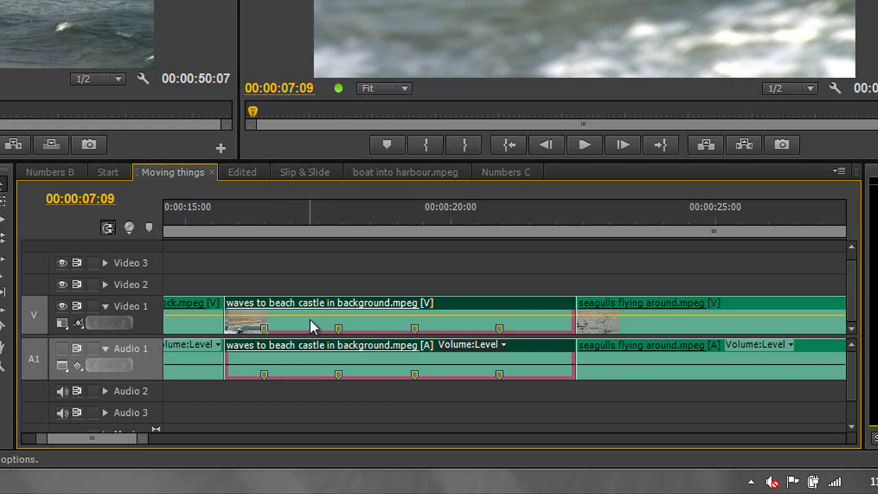
pyautogui.click(63, 367)
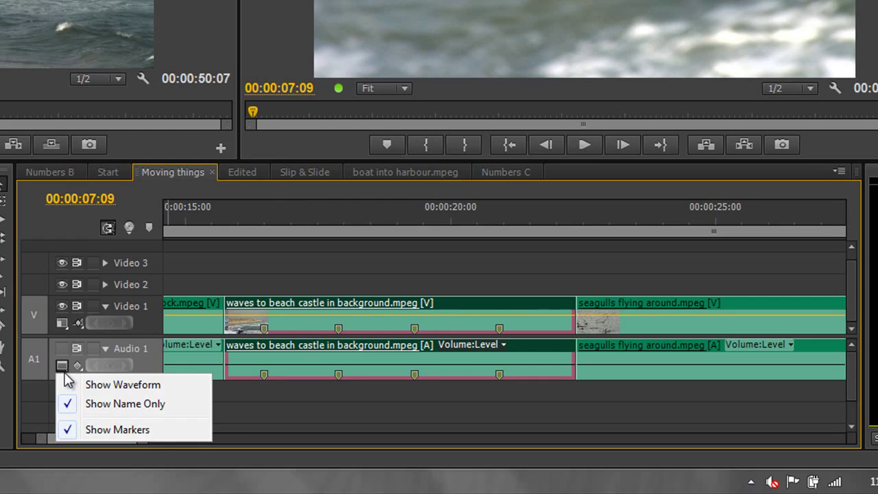
pyautogui.click(98, 384)
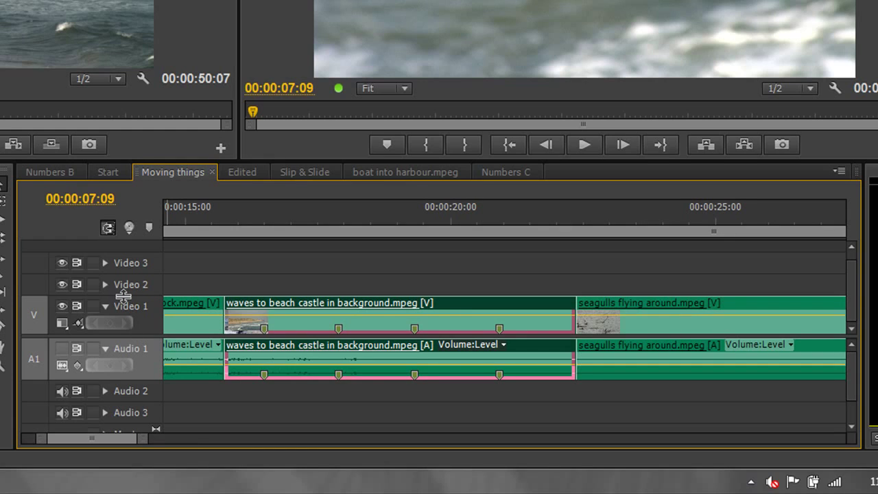
# Make the Video 1 and Audio 1 tracks taller and raise the divider between the video and audio tracks to enlarge the waveforms.
pyautogui.moveTo(123, 295)
pyautogui.mouseDown()
pyautogui.moveTo(125, 257)
pyautogui.moveTo(124, 305)
pyautogui.mouseUp()
pyautogui.moveTo(135, 379); pyautogui.dragTo(161, 436)
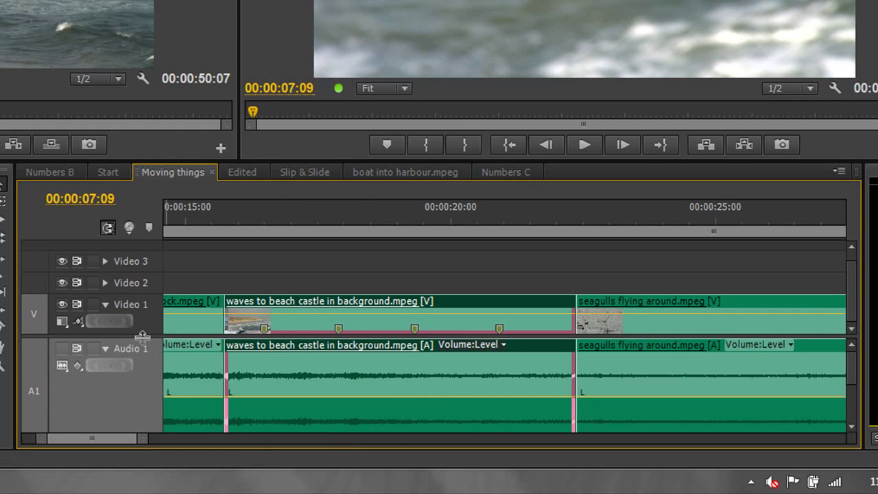
pyautogui.moveTo(146, 335); pyautogui.dragTo(140, 308)
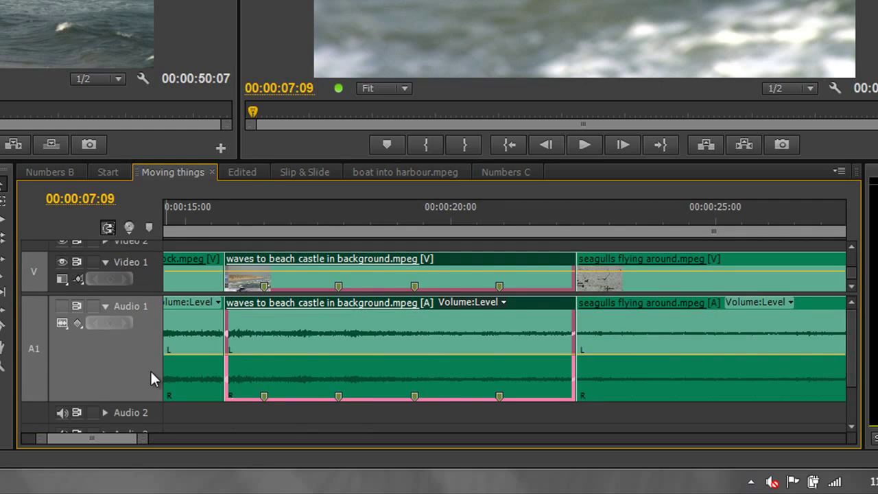
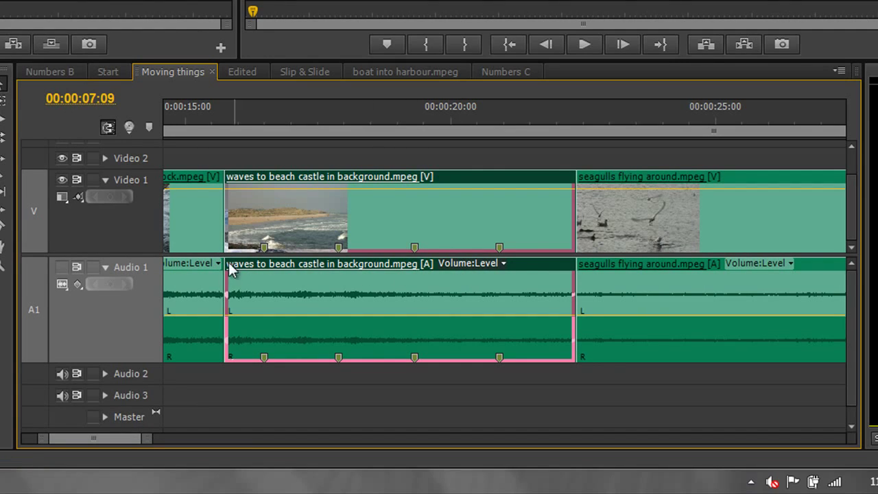
# Switch the effect shown on the waves to beach castle audio clip to Panner Balance and back to Volume Level.
pyautogui.click(503, 264)
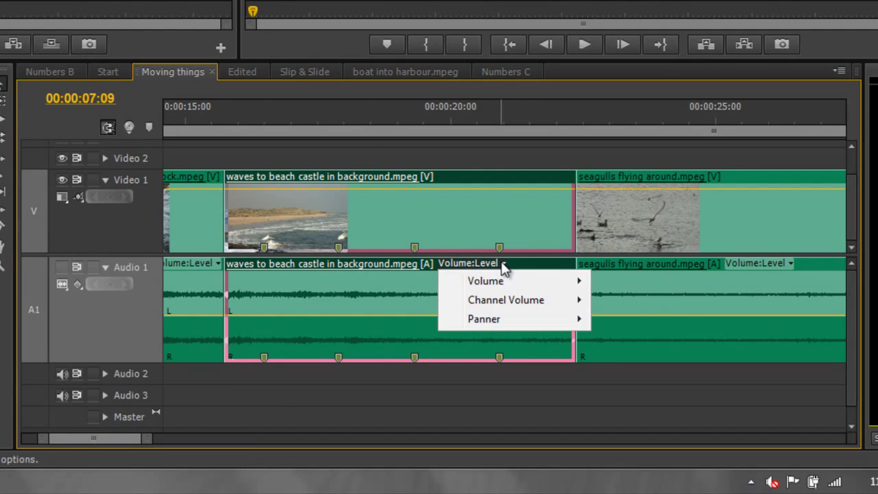
pyautogui.moveTo(504, 285)
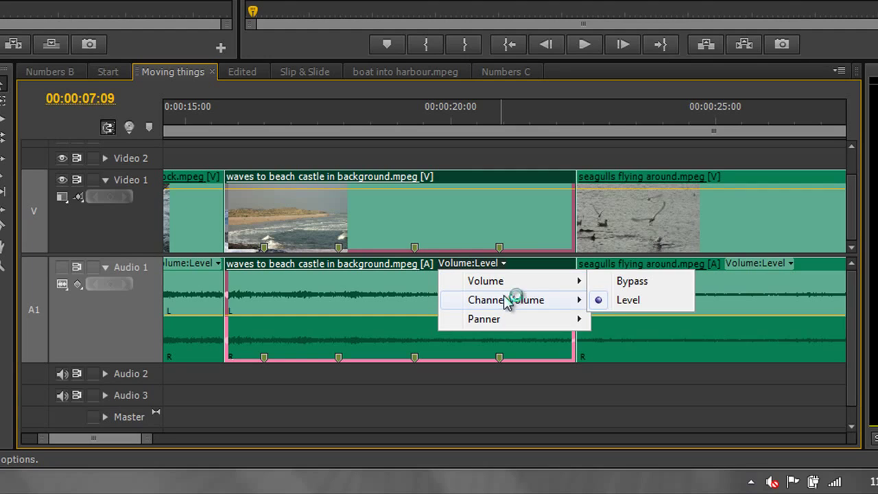
pyautogui.moveTo(506, 304)
pyautogui.moveTo(504, 321)
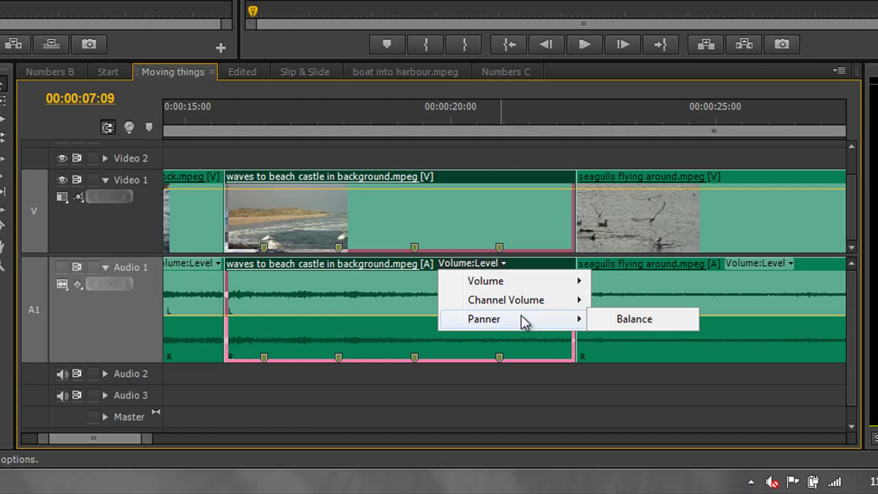
pyautogui.click(626, 325)
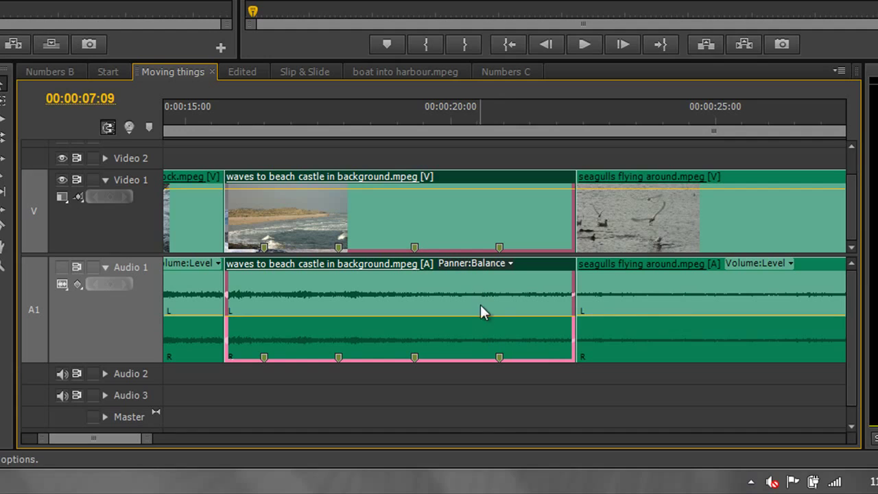
pyautogui.click(509, 262)
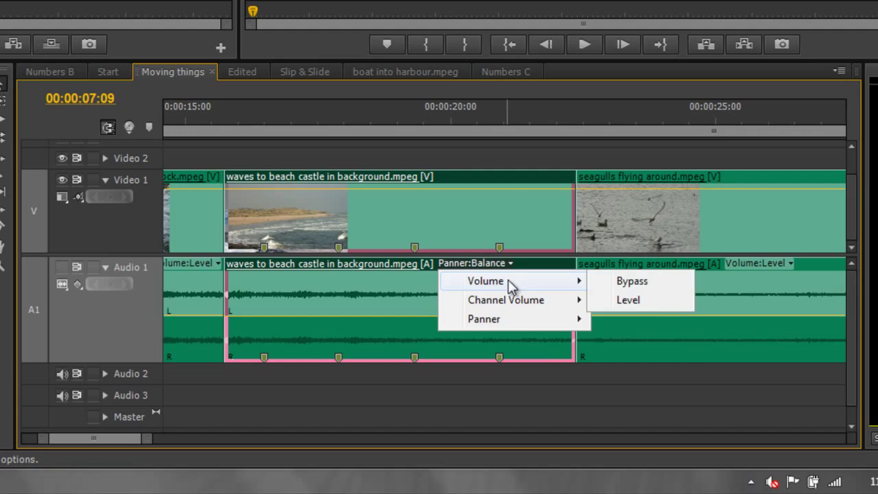
pyautogui.click(628, 302)
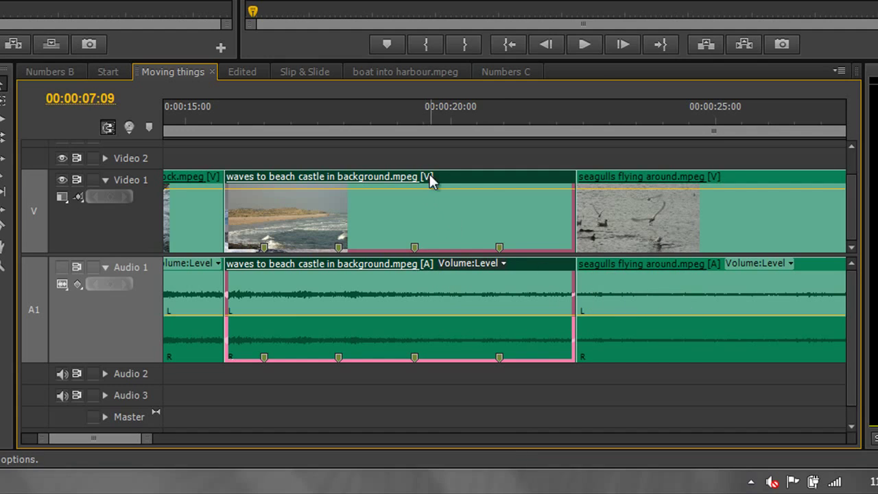
# Show keyframes on the Video 1 track and review the waves to beach castle clip's Motion, Opacity and Time Remapping options.
pyautogui.click(77, 196)
pyautogui.click(114, 217)
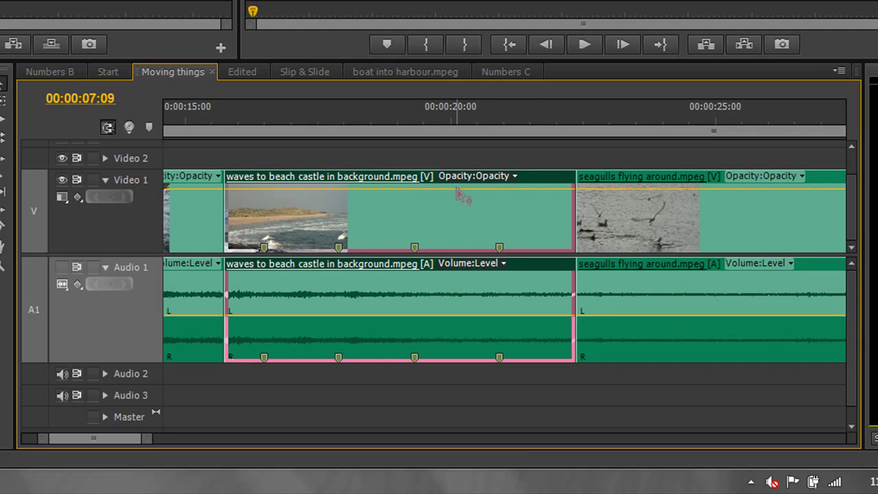
pyautogui.click(515, 177)
pyautogui.moveTo(517, 195)
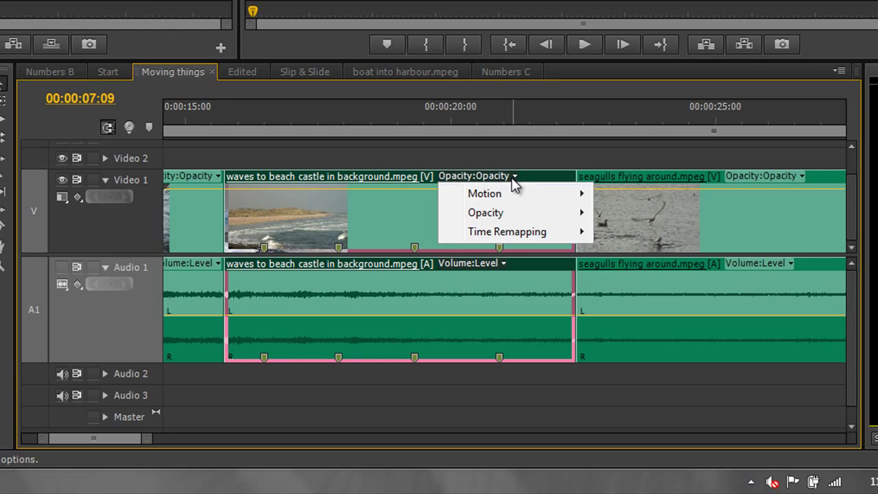
pyautogui.moveTo(507, 215)
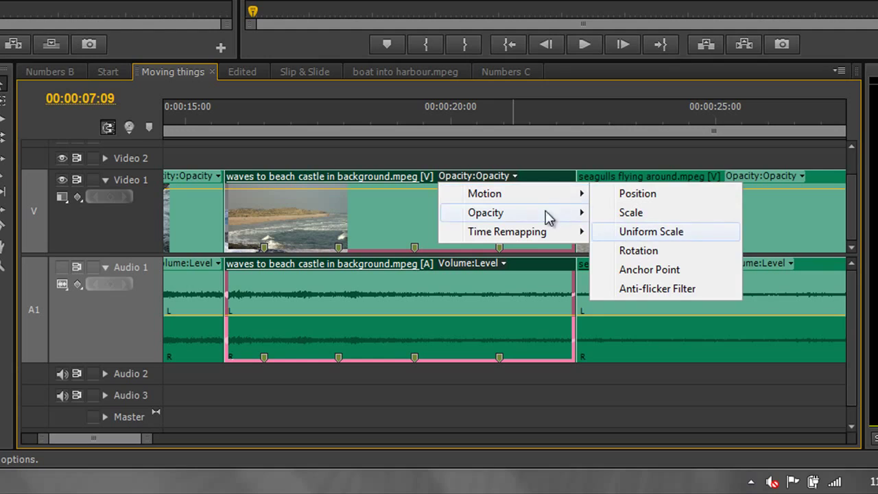
pyautogui.moveTo(540, 239)
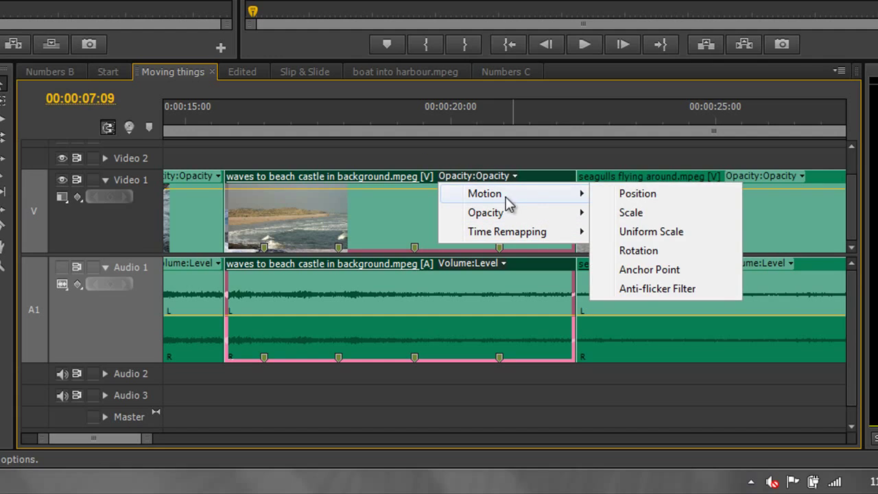
pyautogui.click(652, 215)
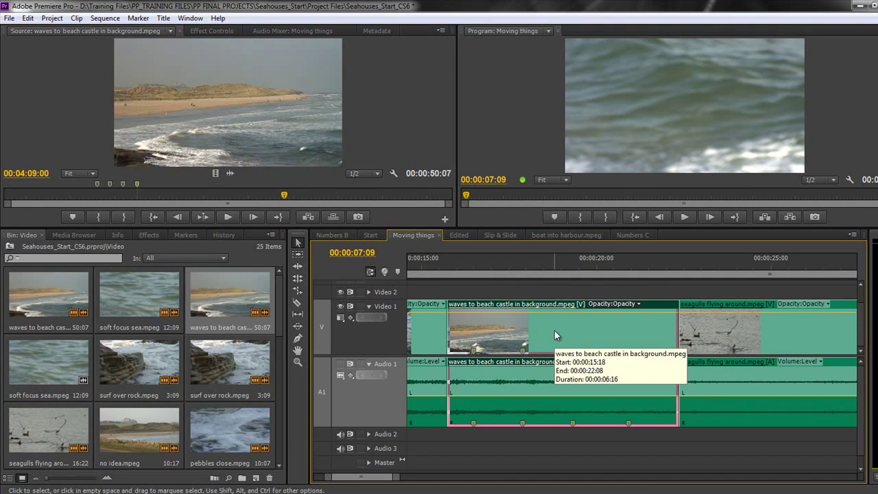
# Zoom the timeline out to the whole Moving things sequence and reduce the heights of the Audio 1 and Video 1 tracks.
pyautogui.moveTo(396, 477); pyautogui.dragTo(488, 480)
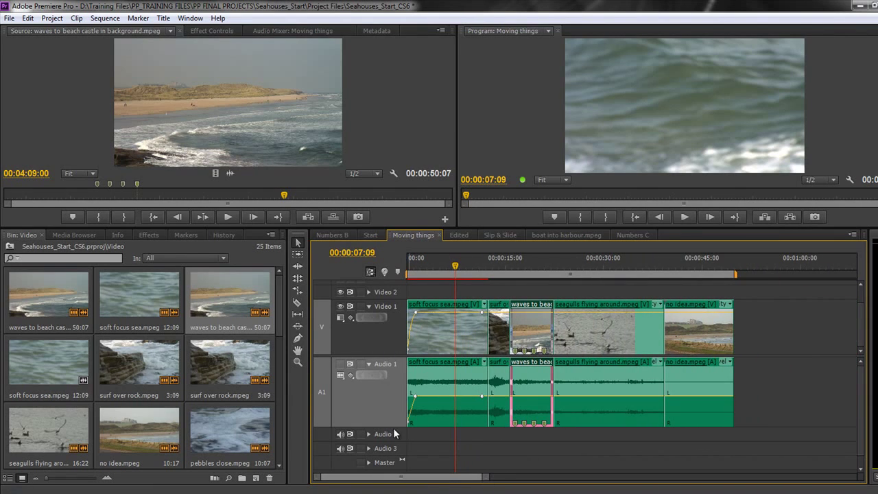
pyautogui.moveTo(395, 430); pyautogui.dragTo(394, 365)
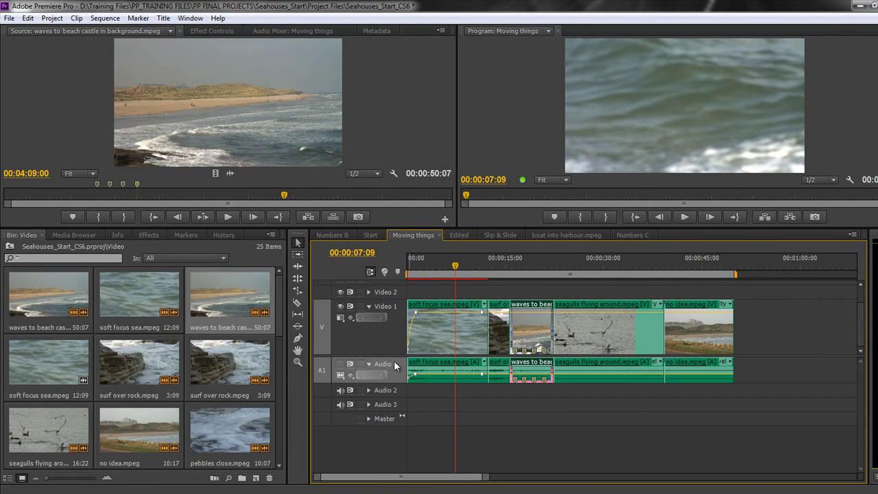
pyautogui.moveTo(397, 301); pyautogui.dragTo(397, 356)
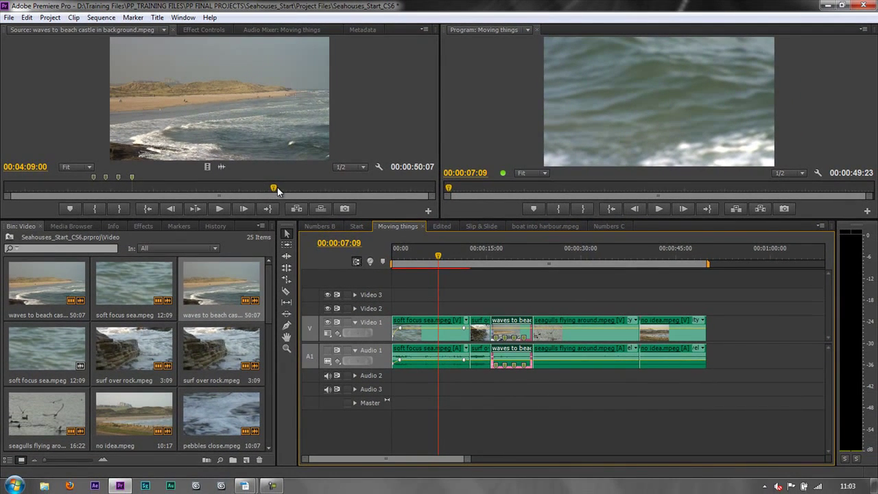
# Compare durations by moving the source playhead to 00:04:25:23 and the timeline playhead to the sequence's end.
pyautogui.moveTo(285, 195)
pyautogui.mouseDown()
pyautogui.moveTo(432, 194)
pyautogui.moveTo(419, 194)
pyautogui.mouseUp()
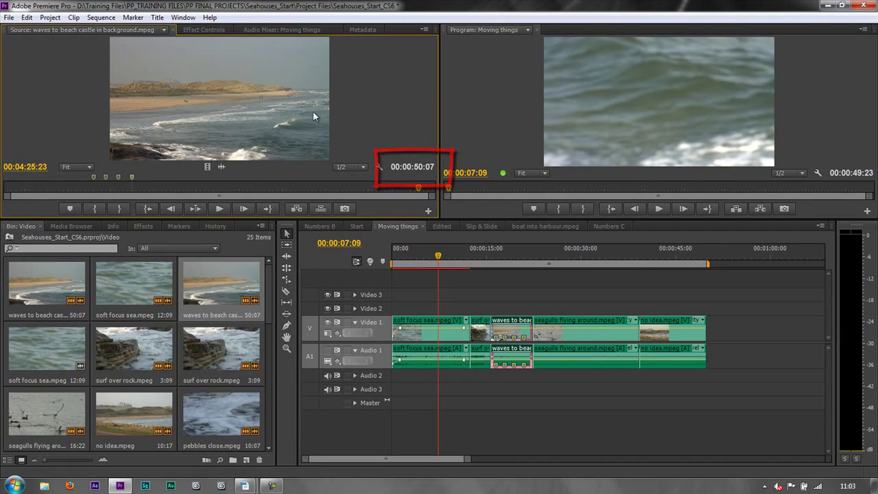
pyautogui.click(493, 240)
pyautogui.press('Down')
pyautogui.press('Down')
pyautogui.press('Down')
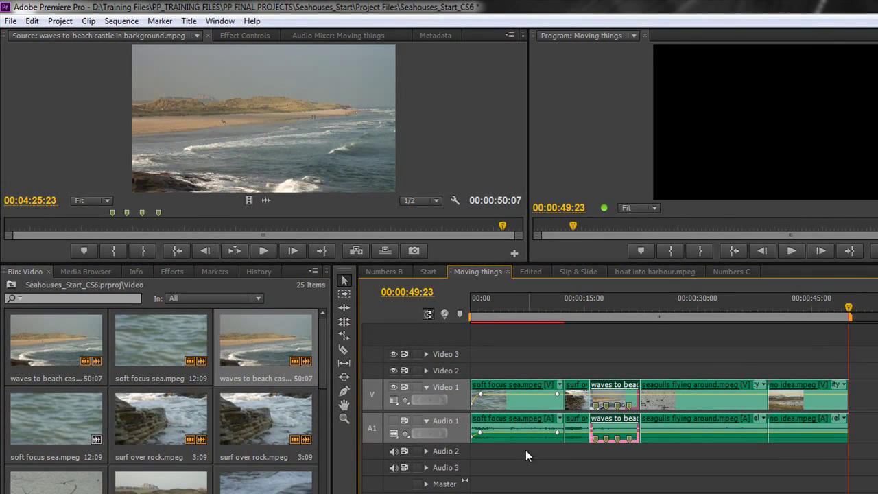
# Try bringing only the source clip's audio onto Audio 2 at the sequence's start, and abandon the placement.
pyautogui.click(393, 421)
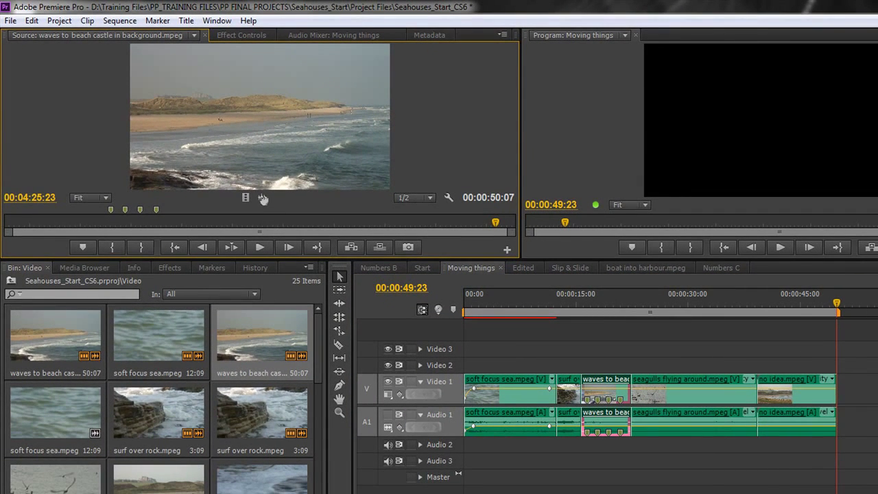
pyautogui.moveTo(263, 198); pyautogui.dragTo(442, 446)
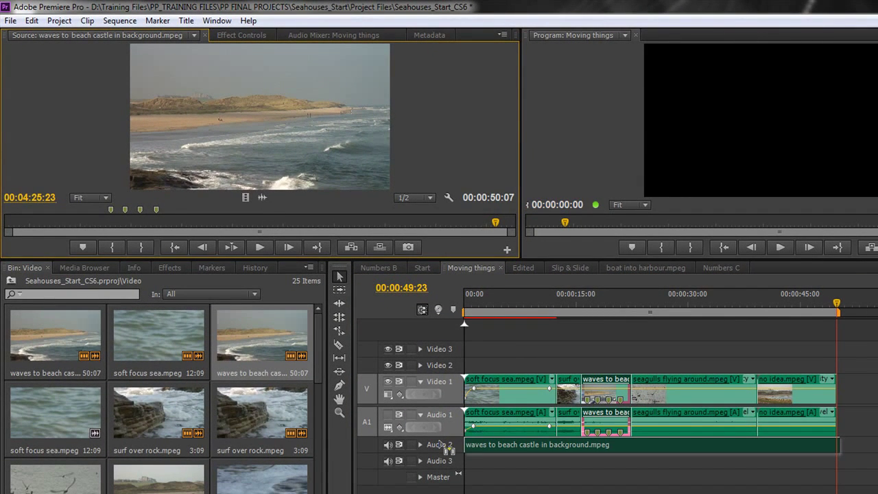
pyautogui.moveTo(447, 450); pyautogui.dragTo(284, 155)
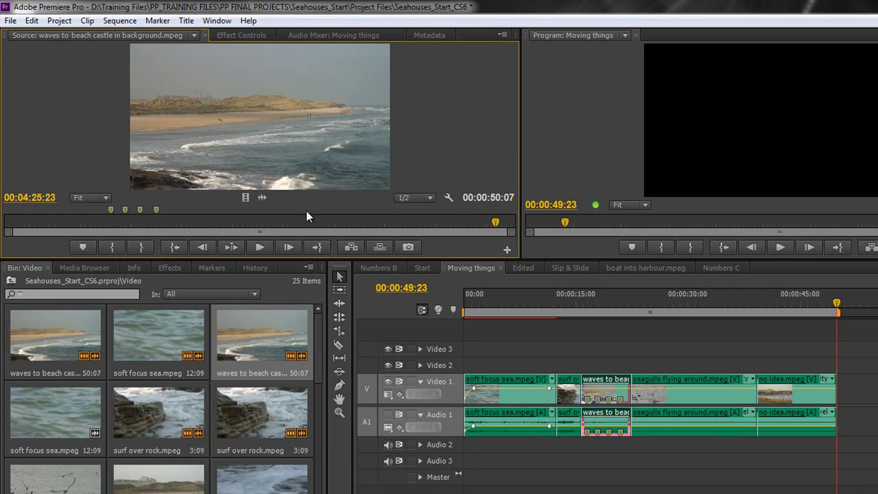
# Target only the Audio 2 track and assign the source audio A1 to it, leaving Video 1 and Audio 1 untargeted.
pyautogui.click(442, 445)
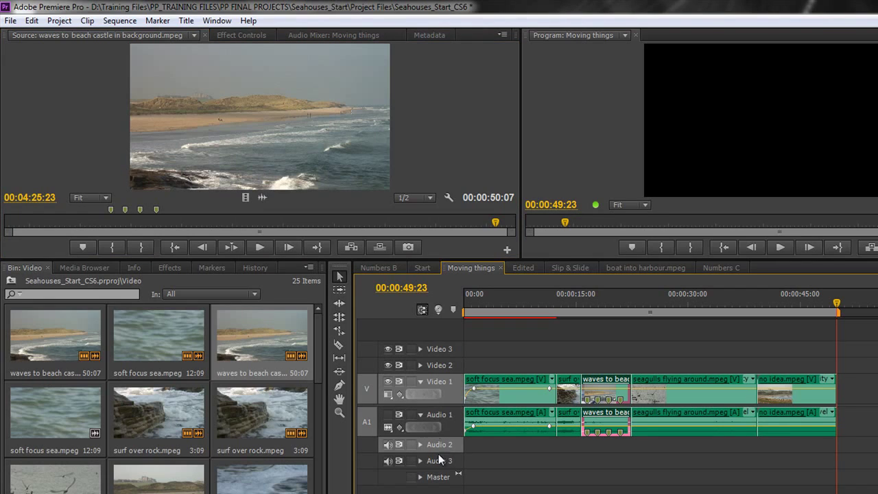
pyautogui.click(366, 419)
pyautogui.moveTo(365, 417); pyautogui.dragTo(367, 445)
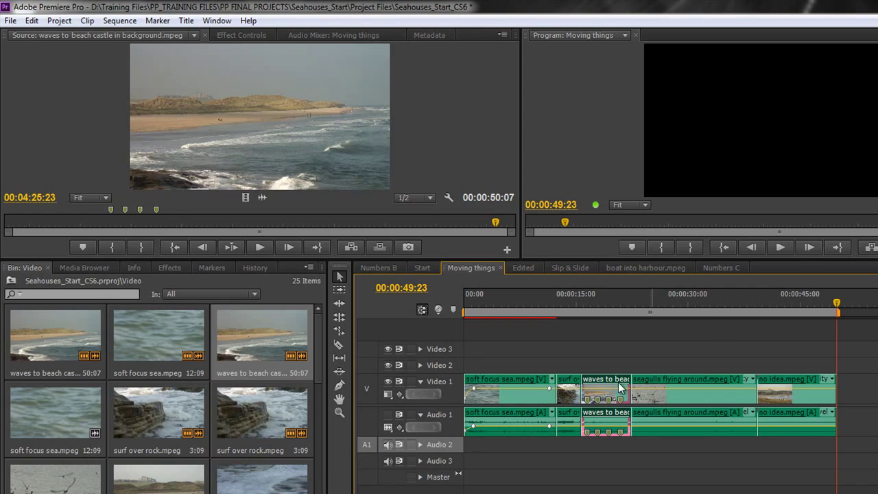
# Overwrite the source clip's audio onto Audio 2 from the start of the sequence, and undo the overwrite.
pyautogui.click(616, 301)
pyautogui.press('Home')
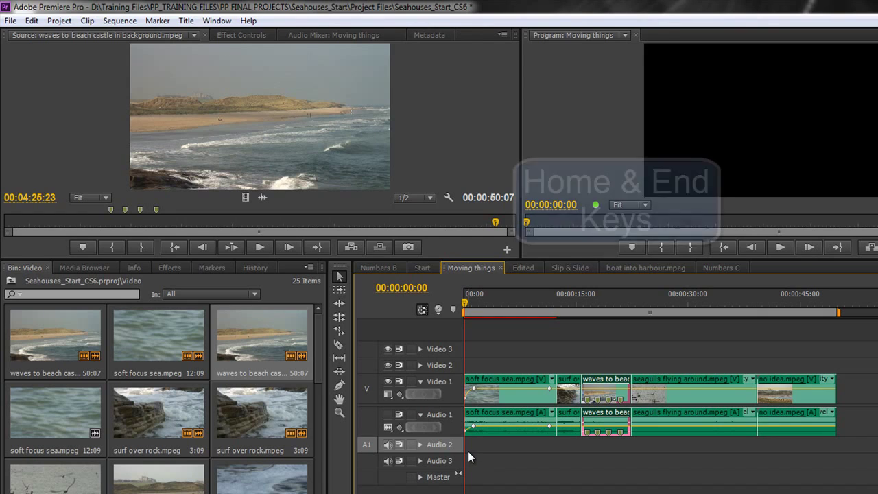
pyautogui.press('End')
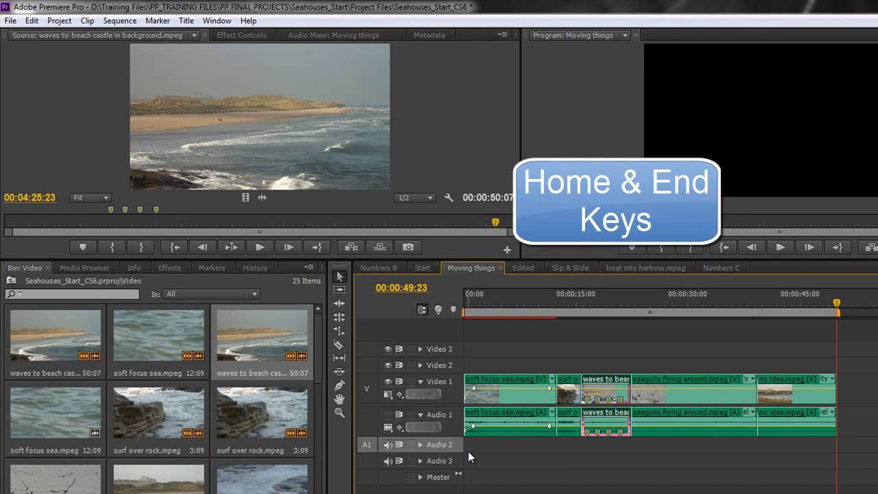
pyautogui.press('Home')
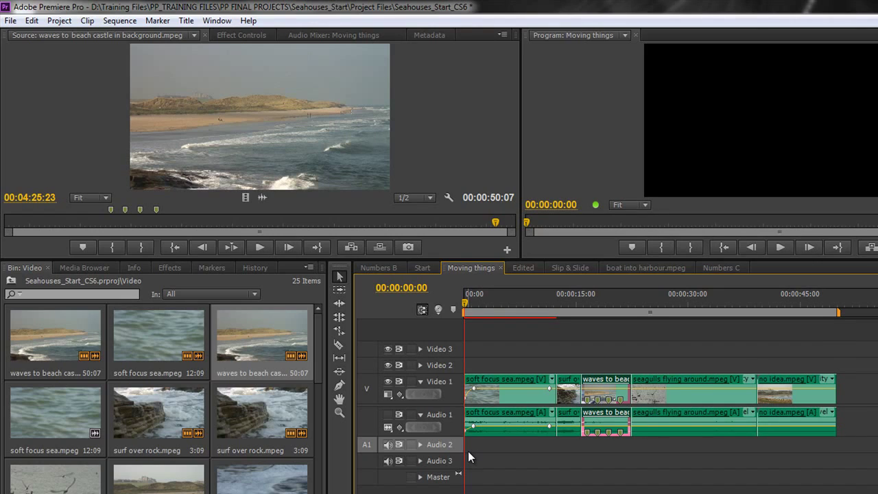
pyautogui.press('.')
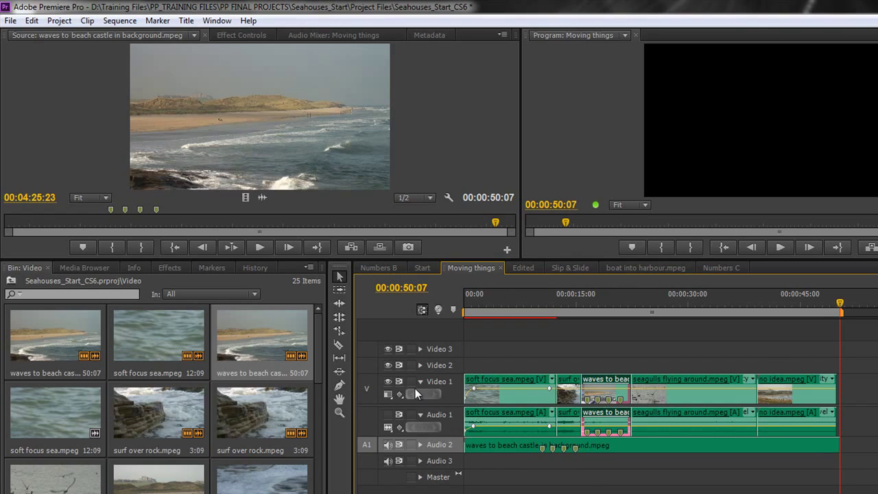
pyautogui.hotkey('ctrl', 'z')
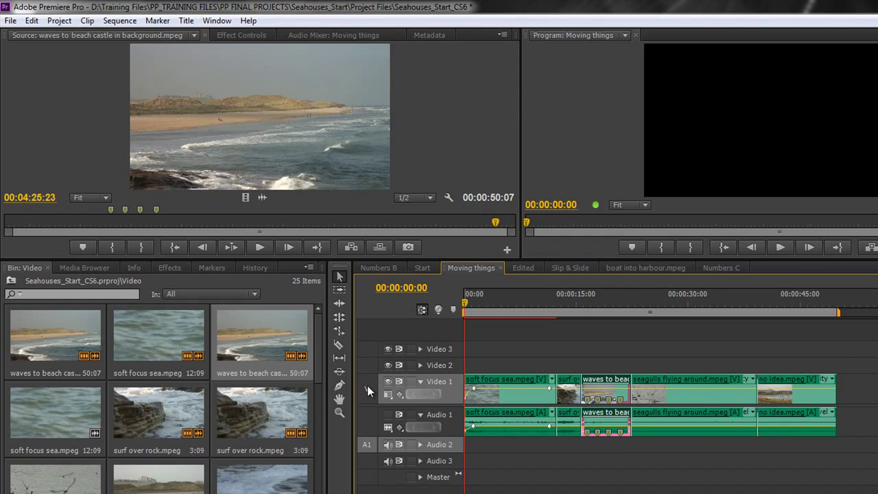
# Try the same overwrite with Video 1 targeted as well as Audio 2, and undo it.
pyautogui.press('.')
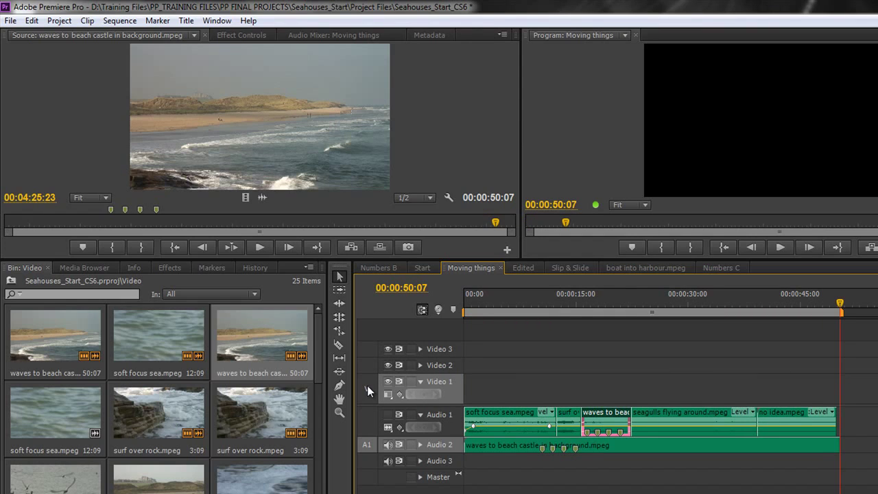
pyautogui.hotkey('ctrl', 'z')
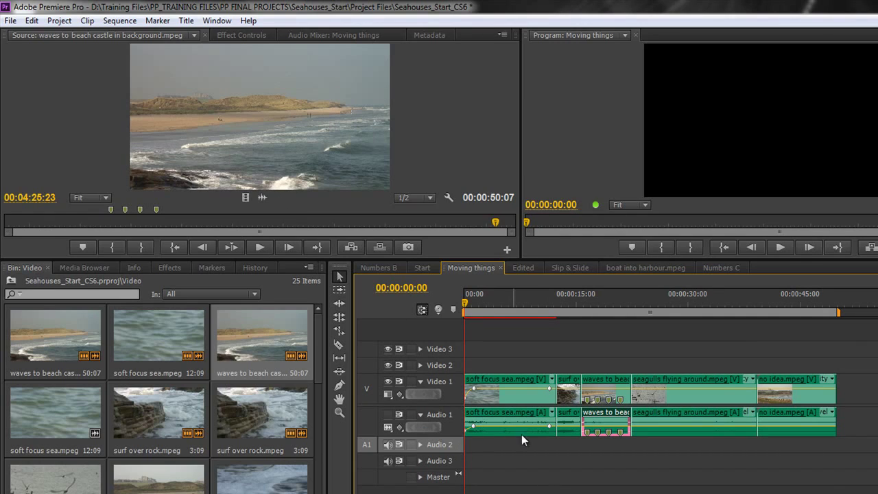
# Overwrite the source audio onto Audio 2 again with Video 1 untargeted, and delete the added audio clip.
pyautogui.press('.')
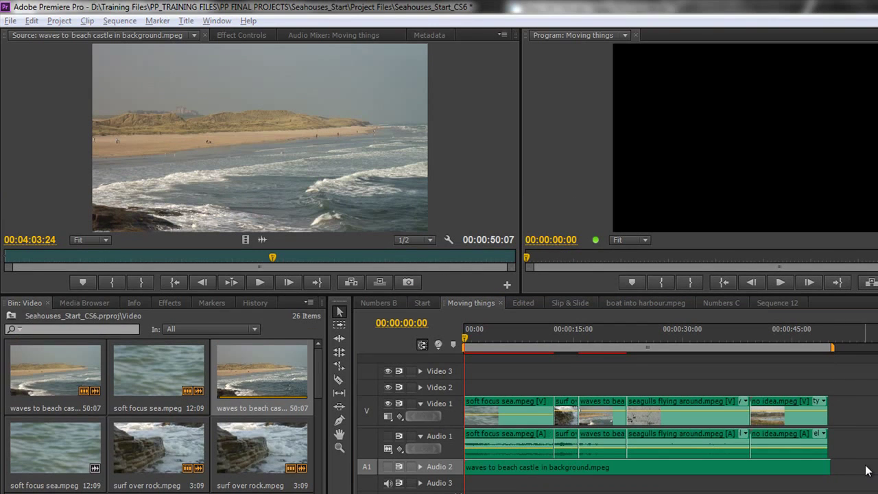
pyautogui.click(461, 137)
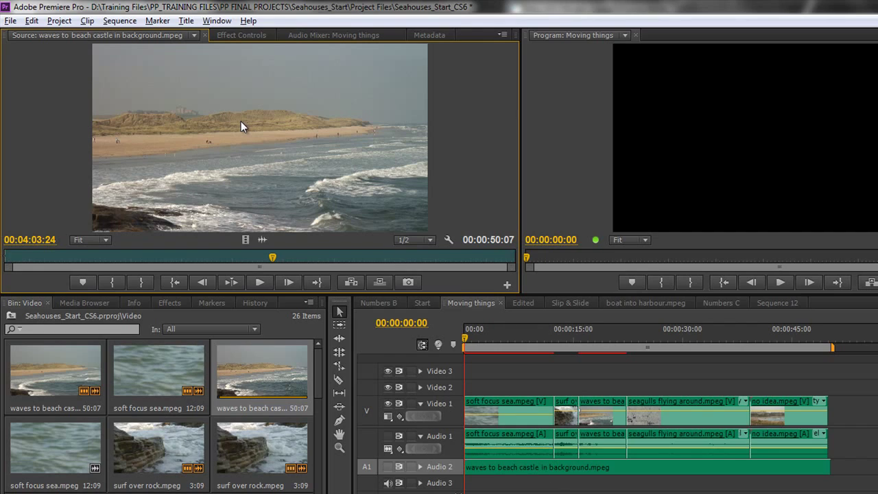
pyautogui.click(588, 472)
pyautogui.press('Delete')
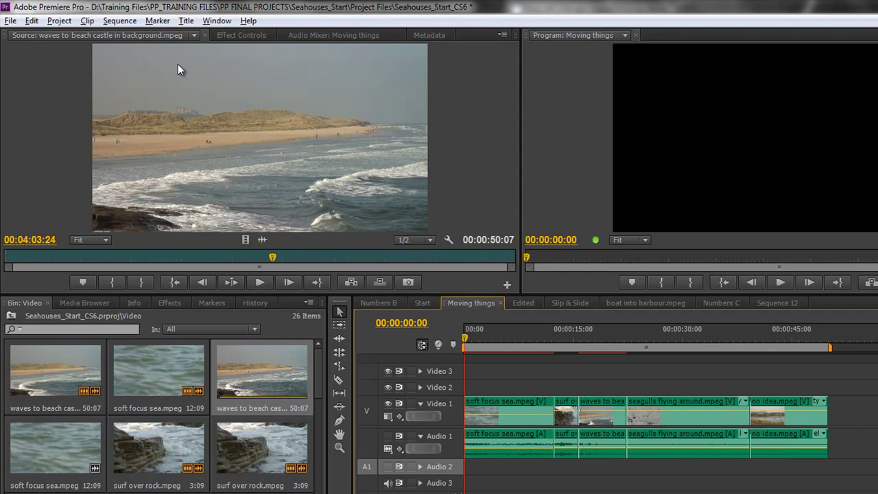
# Clear the clips from the Source Monitor and overwrite the waves to beach castle clip from the bin onto Audio 2.
pyautogui.click(192, 36)
pyautogui.click(144, 64)
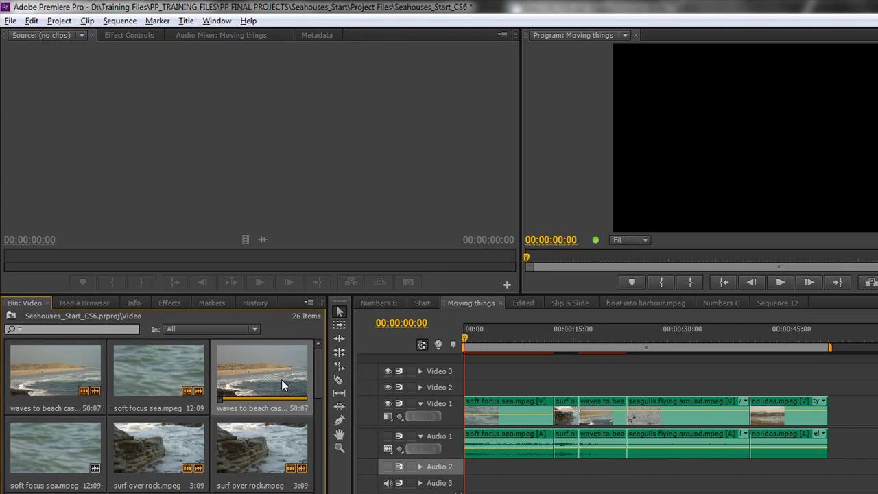
pyautogui.press('.')
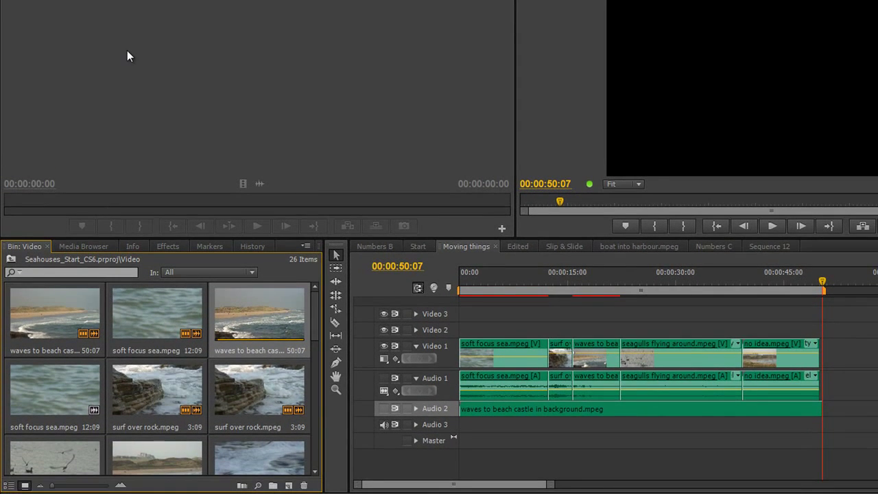
# Load the waves to beach castle clip from the bin into the Source Monitor and select the second surf over rock.mpeg clip in the bin.
pyautogui.doubleClick(262, 329)
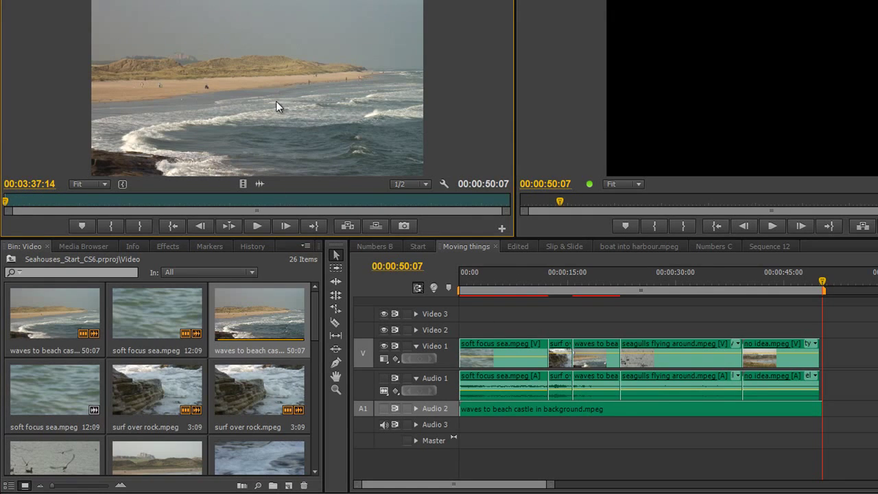
pyautogui.click(266, 389)
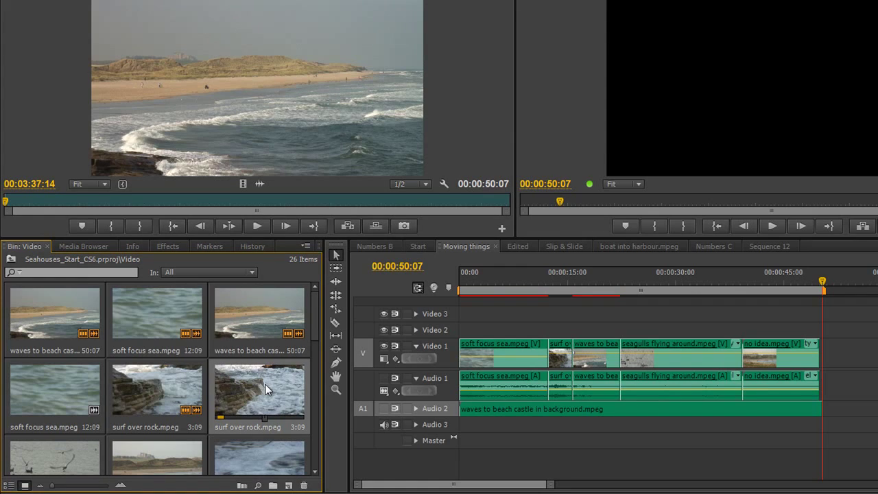
# Overwrite the audio of the selected surf over rock.mpeg clip onto Audio 2 at the playhead, following the waves to beach castle audio.
pyautogui.press('.')
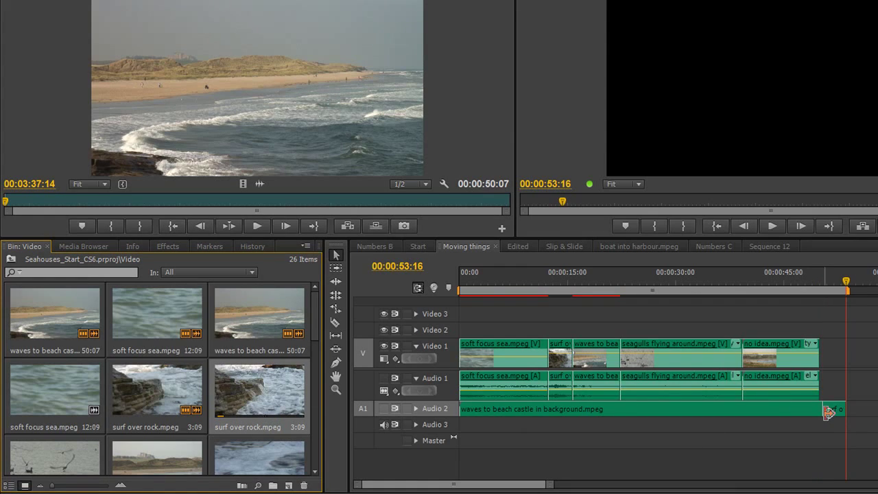
# Move the bin selection from clip to clip down to rough surf close and overwrite its audio onto Audio 2 at the playhead.
pyautogui.click(168, 389)
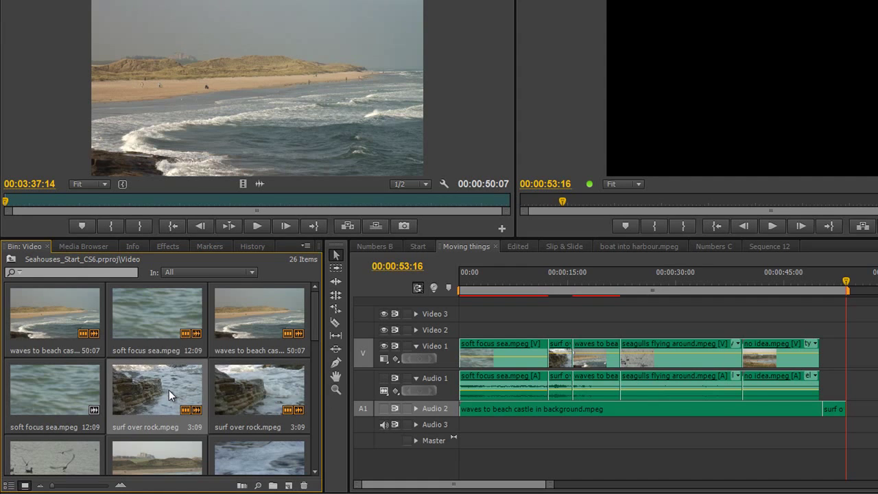
pyautogui.press('Left')
pyautogui.press('Up')
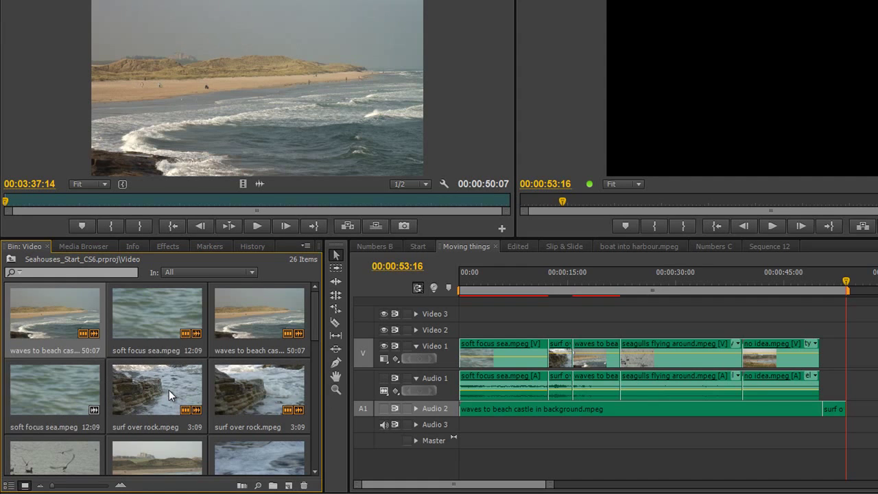
pyautogui.press('Down')
pyautogui.press('Right')
pyautogui.press('Left')
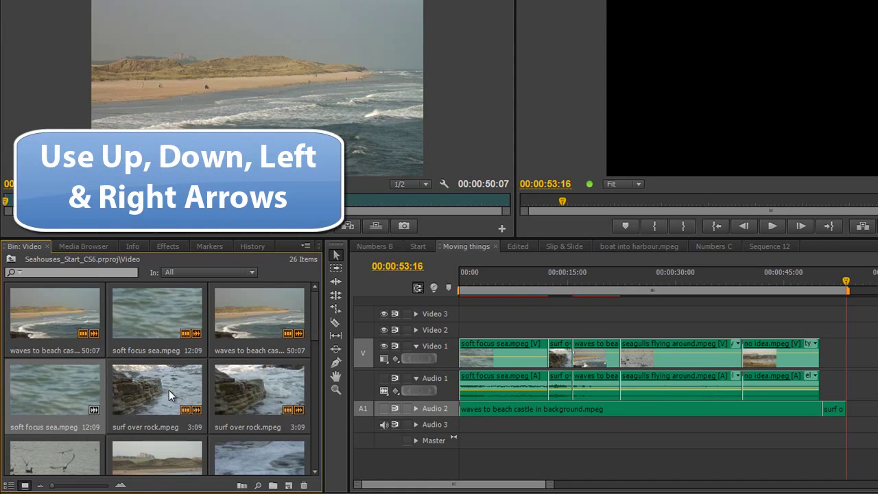
pyautogui.press('Down')
pyautogui.press('Up')
pyautogui.press('Down')
pyautogui.press('Right')
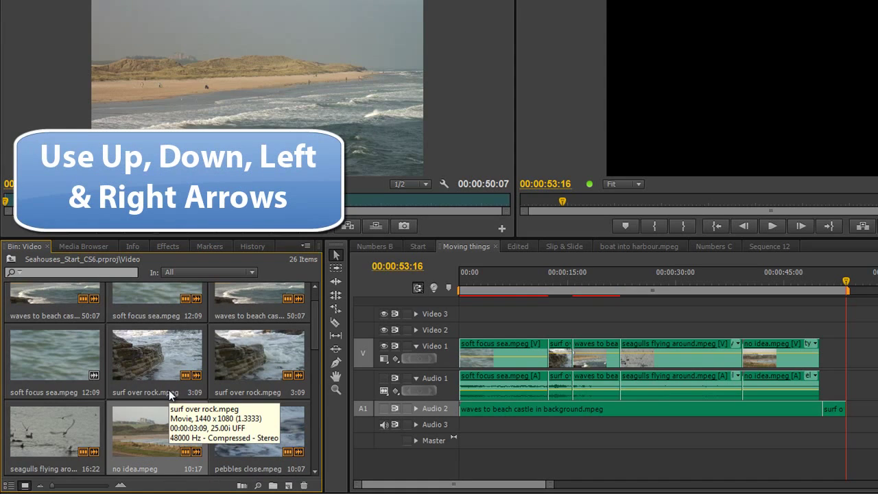
pyautogui.press('Down')
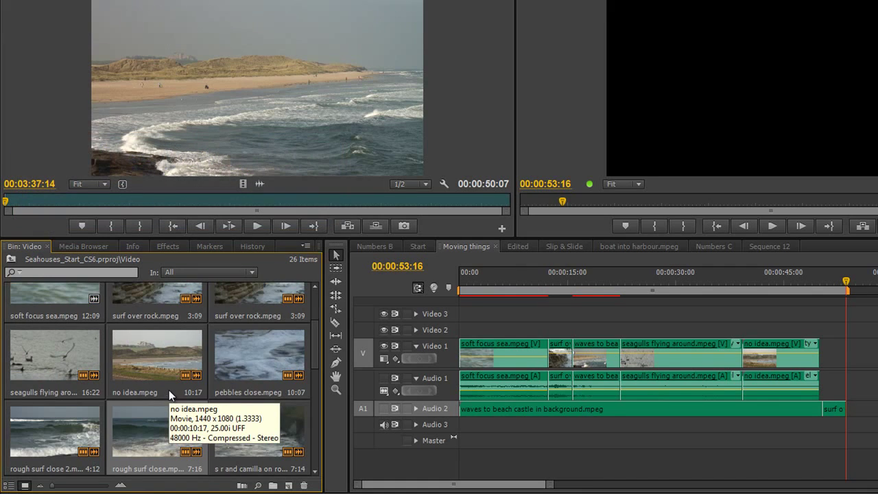
pyautogui.press('.')
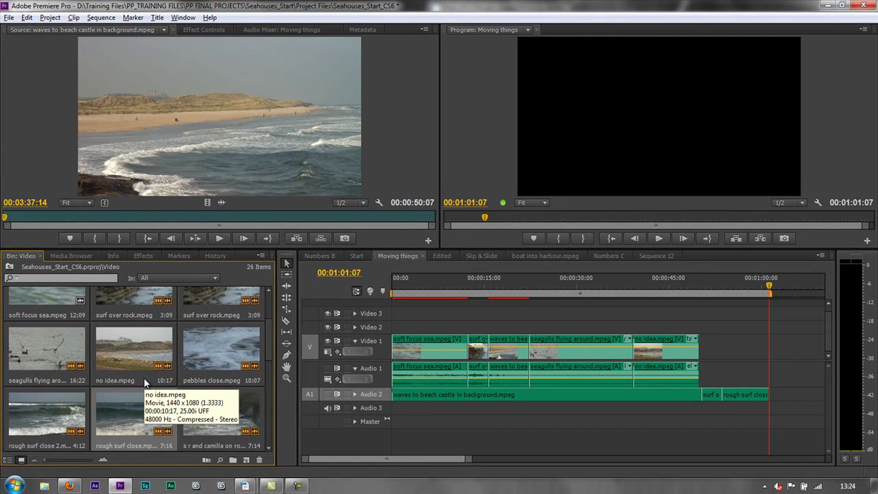
# Move up through the bin, overwriting the audio of no idea.mpeg and the first surf over rock.mpeg clip onto Audio 2.
pyautogui.press('.')
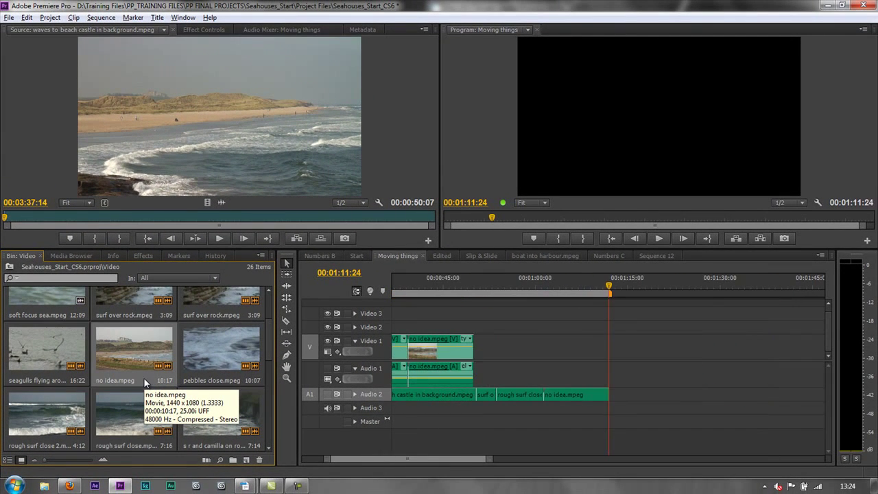
pyautogui.press('Up')
pyautogui.press('.')
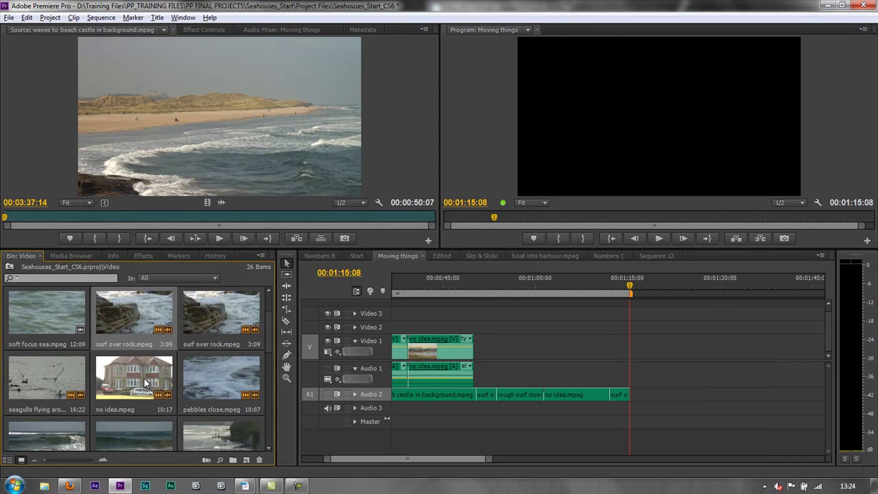